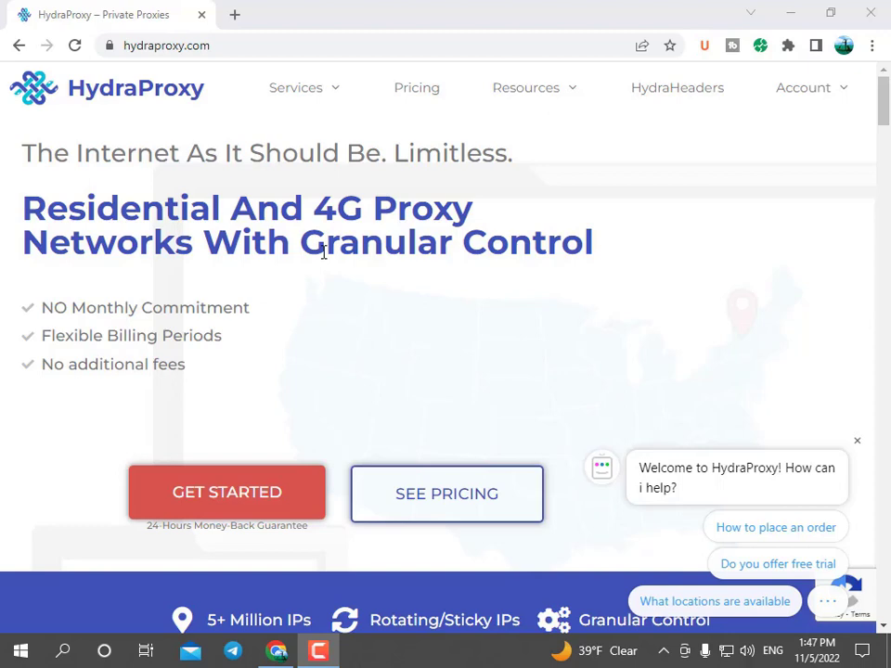
Step: Scroll past the hero and feature bar to the three proxy plan cards and their features
{"action": "scroll", "coordinate": [419, 253], "scroll_direction": "down", "scroll_amount": 2}
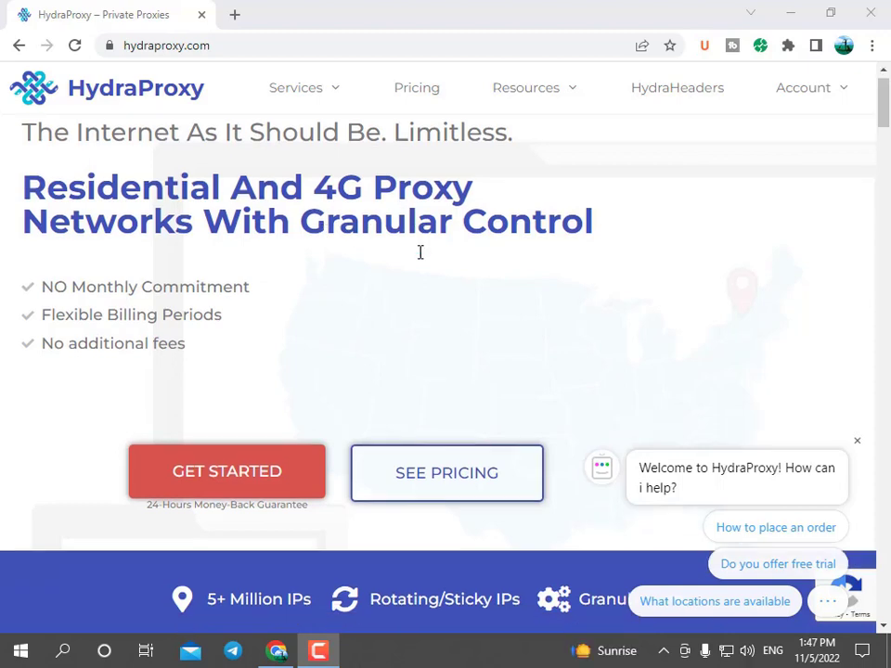
{"action": "scroll", "coordinate": [427, 264], "scroll_direction": "up", "scroll_amount": 2}
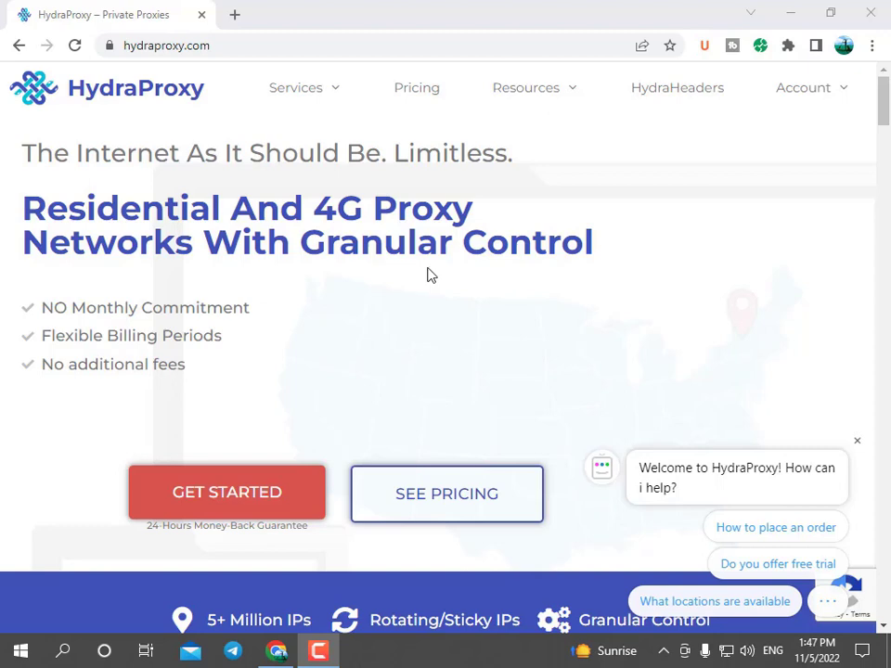
{"action": "scroll", "coordinate": [414, 275], "scroll_direction": "down", "scroll_amount": 2}
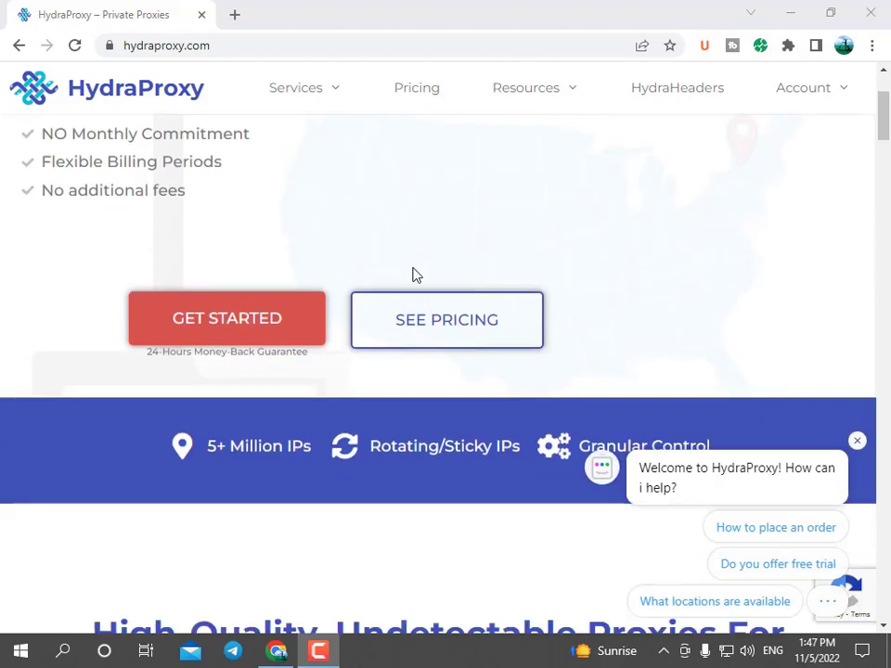
{"action": "scroll", "coordinate": [415, 274], "scroll_direction": "down", "scroll_amount": 2}
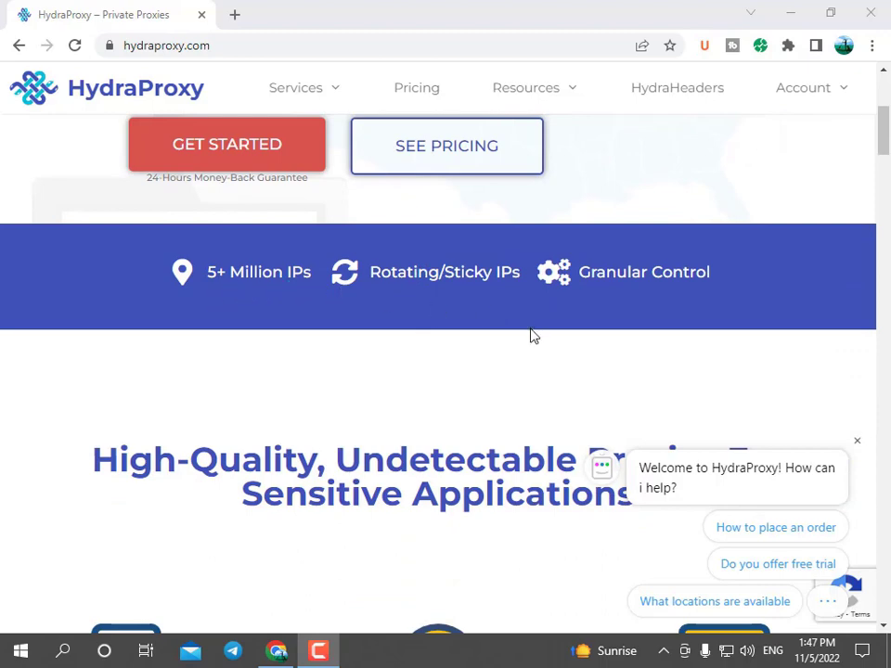
{"action": "scroll", "coordinate": [464, 316], "scroll_direction": "up", "scroll_amount": 4}
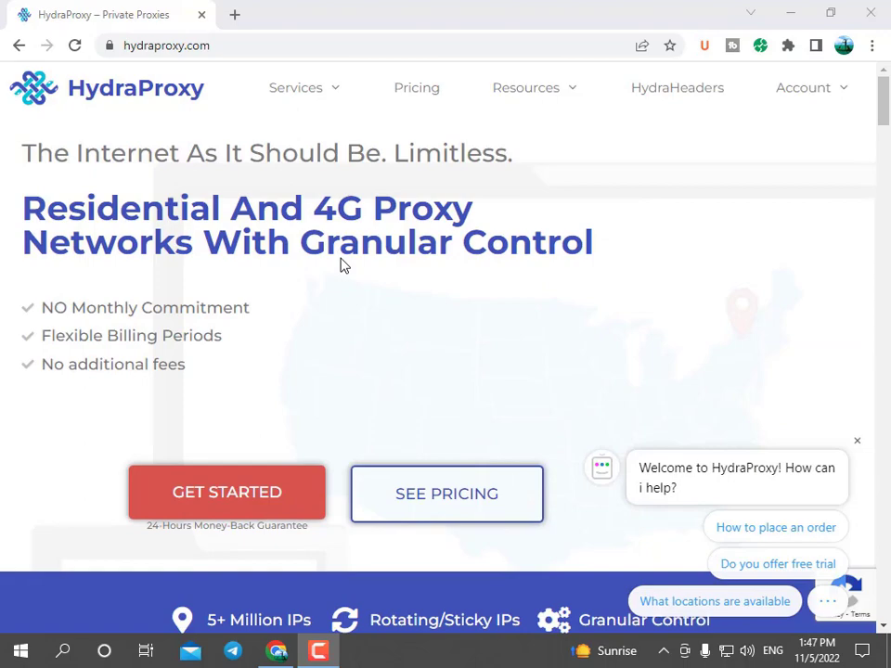
{"action": "scroll", "coordinate": [350, 265], "scroll_direction": "down", "scroll_amount": 4}
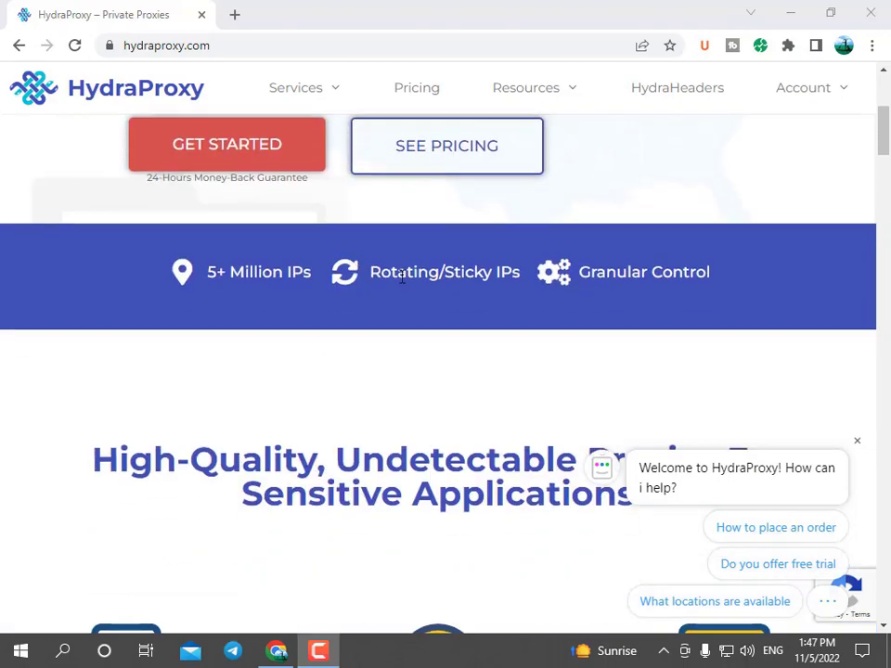
{"action": "scroll", "coordinate": [407, 282], "scroll_direction": "down", "scroll_amount": 4}
{"action": "scroll", "coordinate": [488, 296], "scroll_direction": "down", "scroll_amount": 5}
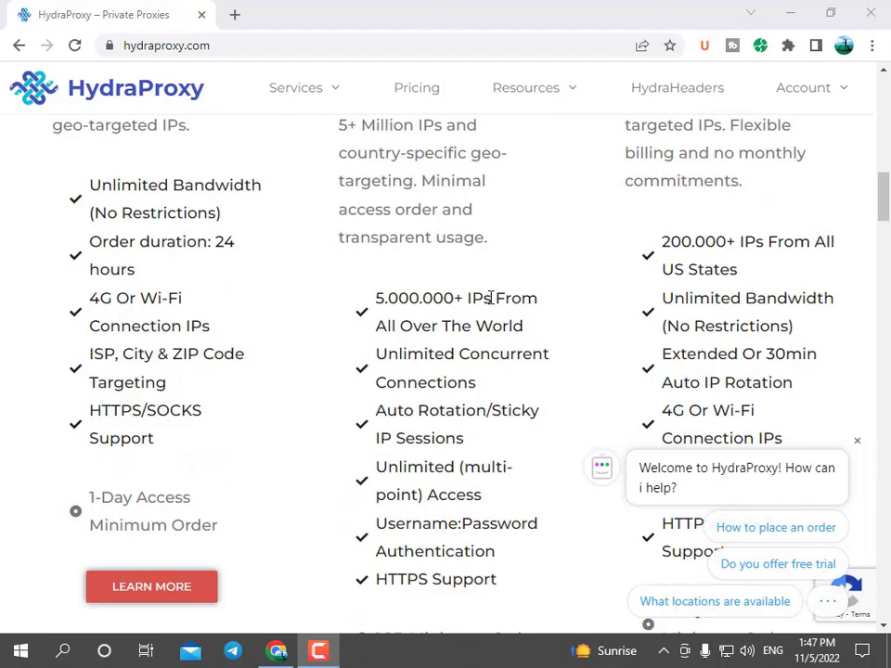
Step: Select the address bar to reveal the site's full https address
{"action": "scroll", "coordinate": [491, 297], "scroll_direction": "down", "scroll_amount": 3}
{"action": "scroll", "coordinate": [490, 295], "scroll_direction": "down", "scroll_amount": 1}
{"action": "scroll", "coordinate": [429, 287], "scroll_direction": "up", "scroll_amount": 5}
{"action": "scroll", "coordinate": [445, 306], "scroll_direction": "up", "scroll_amount": 3}
{"action": "scroll", "coordinate": [446, 306], "scroll_direction": "up", "scroll_amount": 2}
{"action": "scroll", "coordinate": [431, 324], "scroll_direction": "up", "scroll_amount": 5}
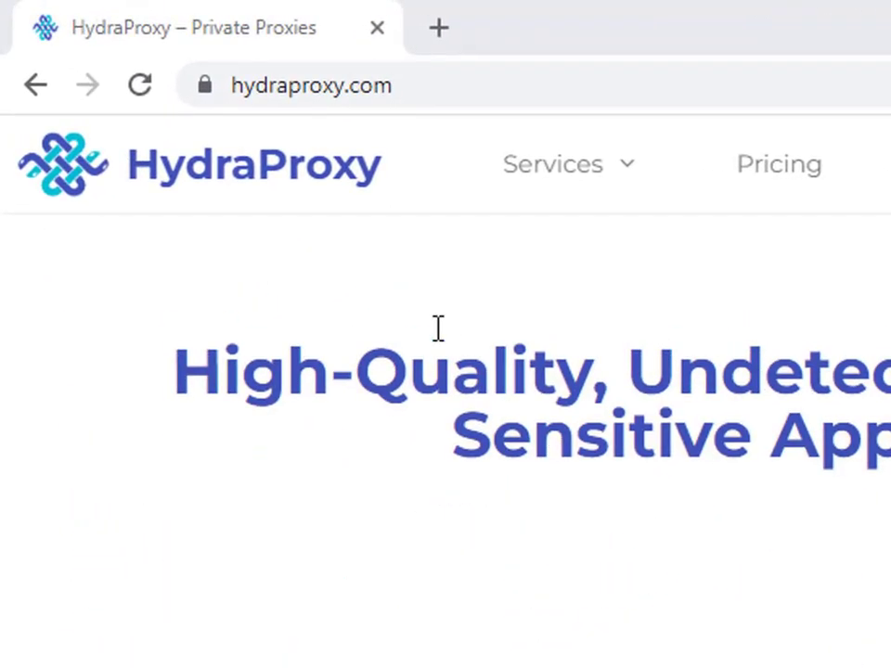
{"action": "scroll", "coordinate": [401, 217], "scroll_direction": "down", "scroll_amount": 3}
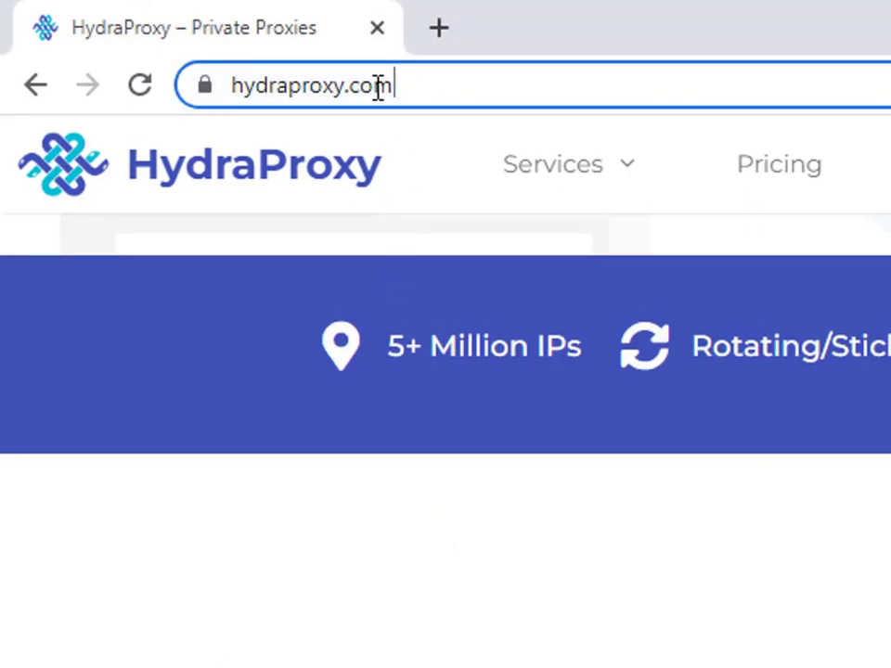
{"action": "left_click_drag", "start_coordinate": [411, 85], "coordinate": [219, 96]}
{"action": "left_click", "coordinate": [447, 78]}
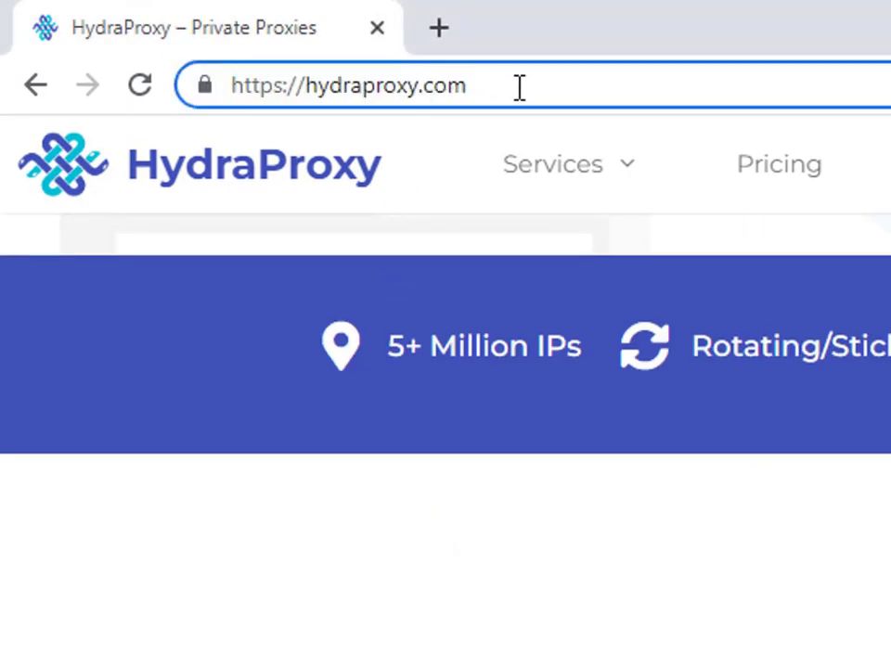
Step: Scroll down through the whole homepage to the footer
{"action": "scroll", "coordinate": [397, 295], "scroll_direction": "up", "scroll_amount": 3}
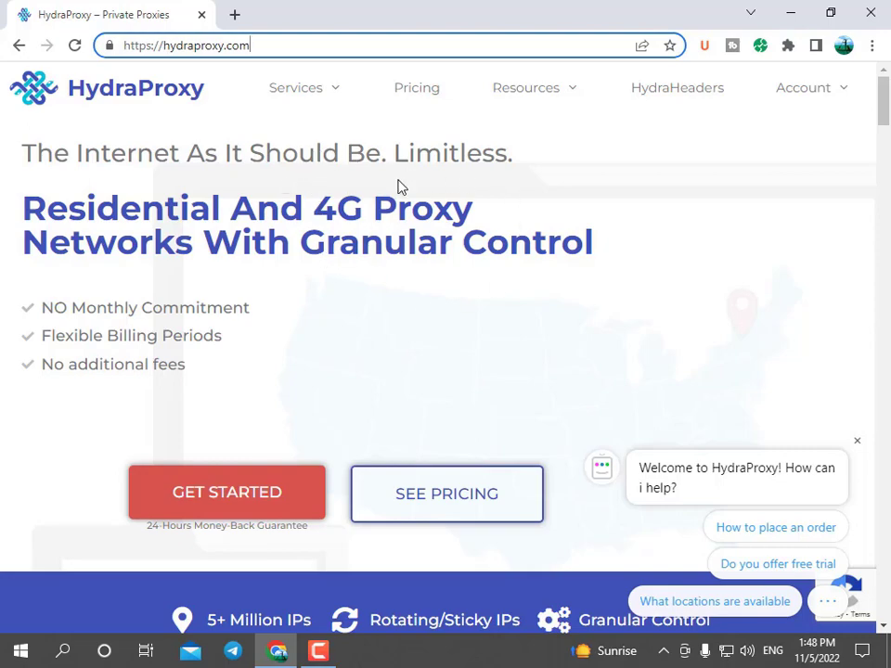
{"action": "scroll", "coordinate": [390, 398], "scroll_direction": "down", "scroll_amount": 4}
{"action": "scroll", "coordinate": [382, 379], "scroll_direction": "down", "scroll_amount": 5}
{"action": "scroll", "coordinate": [372, 379], "scroll_direction": "down", "scroll_amount": 5}
{"action": "scroll", "coordinate": [362, 380], "scroll_direction": "down", "scroll_amount": 5}
{"action": "scroll", "coordinate": [362, 381], "scroll_direction": "down", "scroll_amount": 5}
{"action": "scroll", "coordinate": [353, 378], "scroll_direction": "down", "scroll_amount": 5}
{"action": "scroll", "coordinate": [350, 396], "scroll_direction": "down", "scroll_amount": 5}
{"action": "scroll", "coordinate": [348, 400], "scroll_direction": "down", "scroll_amount": 5}
Step: Scroll back up to the top of the homepage
{"action": "scroll", "coordinate": [354, 397], "scroll_direction": "up", "scroll_amount": 5}
{"action": "scroll", "coordinate": [358, 391], "scroll_direction": "up", "scroll_amount": 5}
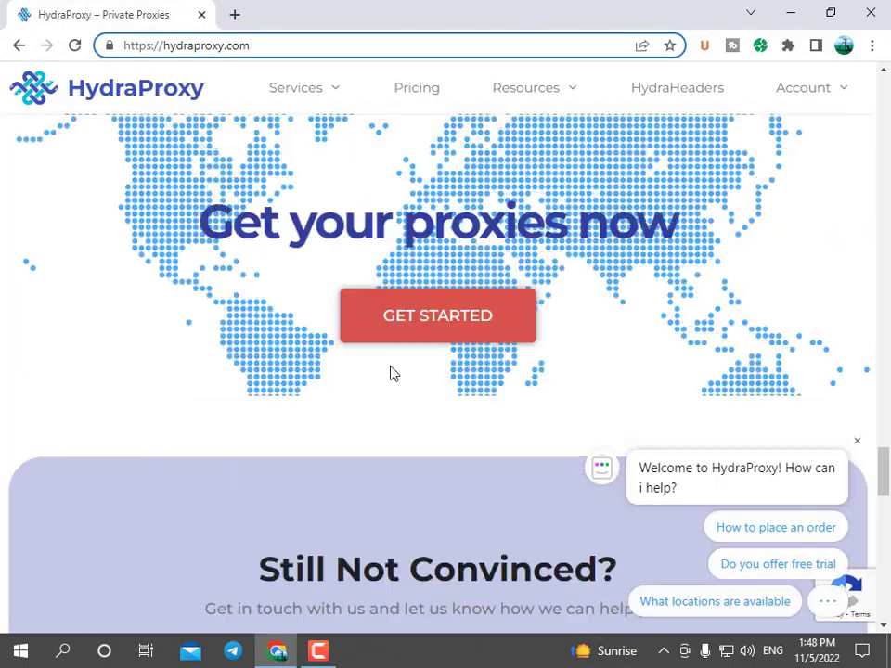
{"action": "scroll", "coordinate": [400, 364], "scroll_direction": "up", "scroll_amount": 5}
{"action": "scroll", "coordinate": [417, 259], "scroll_direction": "up", "scroll_amount": 5}
{"action": "scroll", "coordinate": [556, 309], "scroll_direction": "up", "scroll_amount": 5}
{"action": "scroll", "coordinate": [587, 312], "scroll_direction": "up", "scroll_amount": 5}
{"action": "scroll", "coordinate": [587, 312], "scroll_direction": "up", "scroll_amount": 5}
{"action": "scroll", "coordinate": [594, 311], "scroll_direction": "up", "scroll_amount": 1}
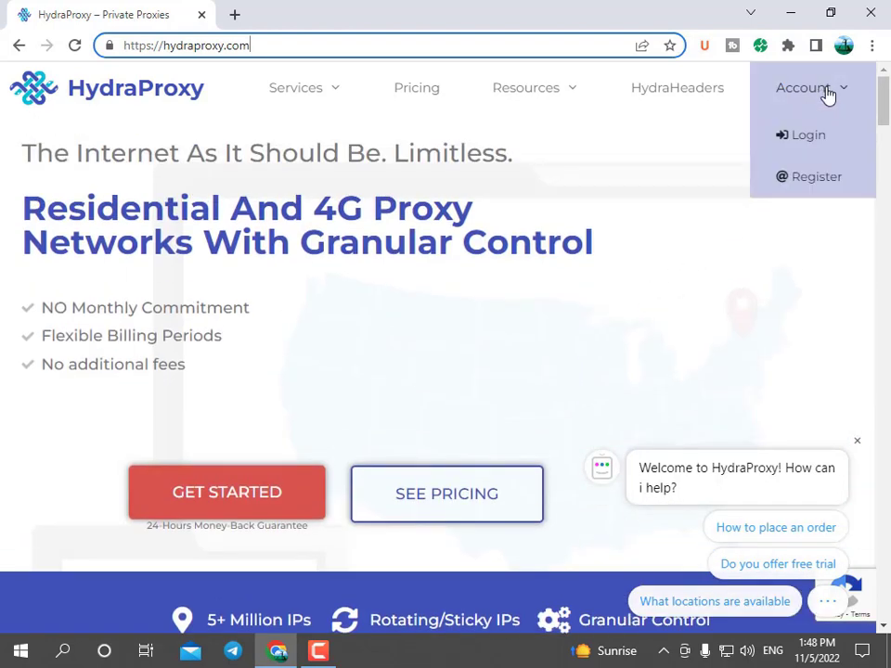
{"action": "mouse_move", "coordinate": [804, 87]}
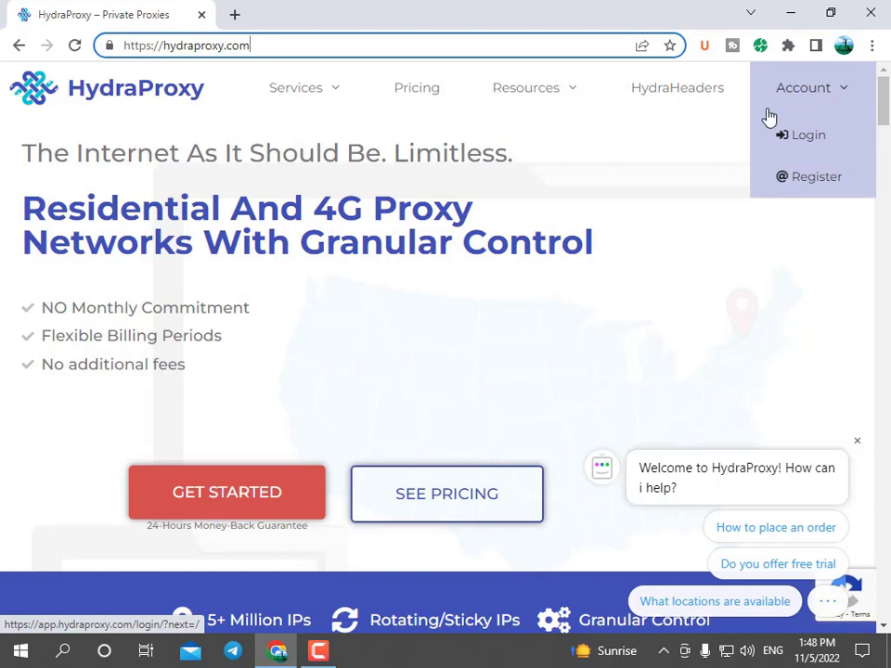
Step: Open the Register page from the Account menu and delete the autofilled username
{"action": "left_click", "coordinate": [813, 178]}
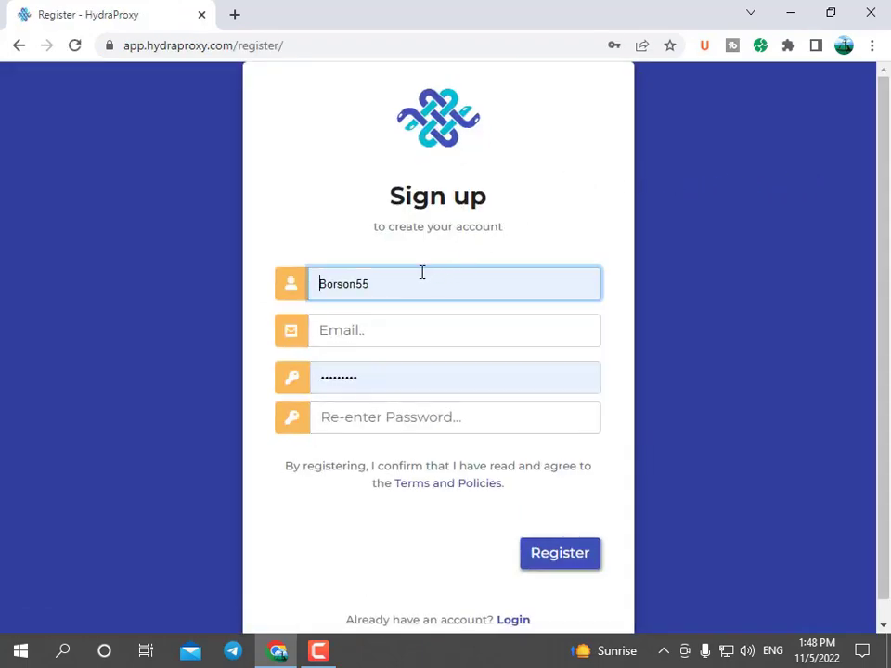
{"action": "double_click", "coordinate": [416, 276]}
{"action": "key", "text": "BackSpace"}
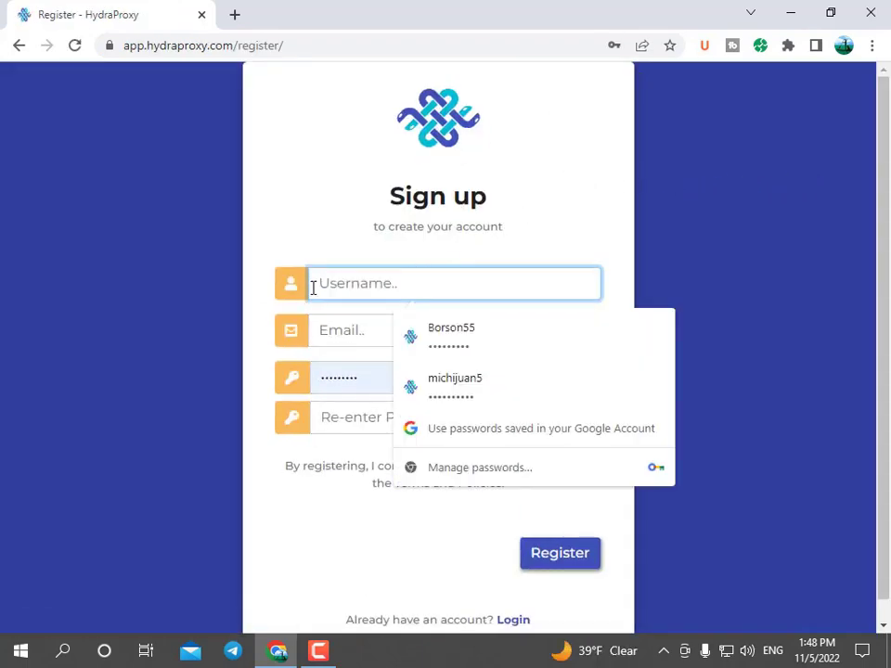
{"action": "scroll", "coordinate": [458, 408], "scroll_direction": "down", "scroll_amount": 1}
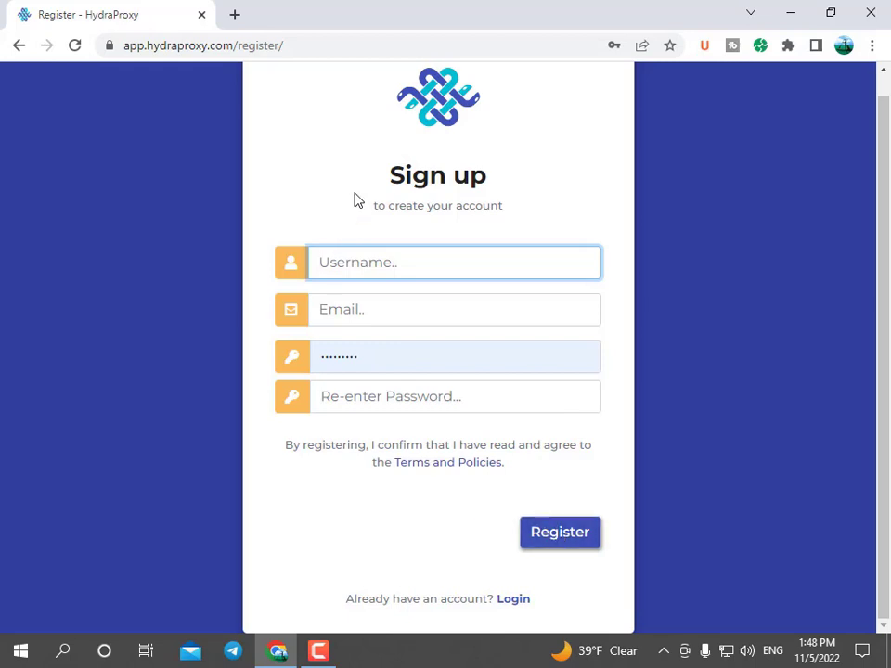
Step: Switch to Login and sign in with Chrome's saved credentials
{"action": "left_click", "coordinate": [513, 598]}
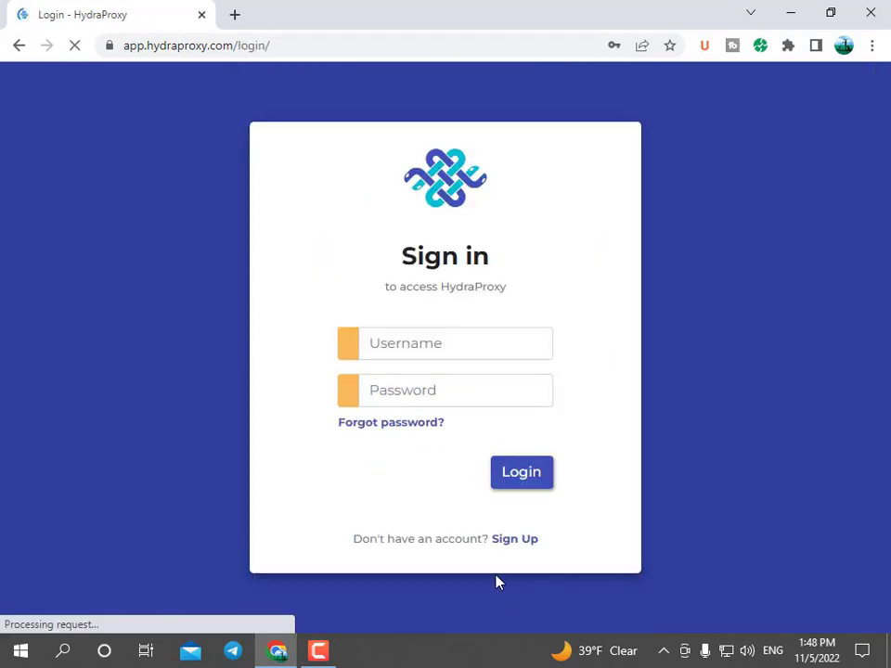
{"action": "left_click_drag", "start_coordinate": [456, 343], "coordinate": [360, 353]}
{"action": "left_click", "coordinate": [453, 341]}
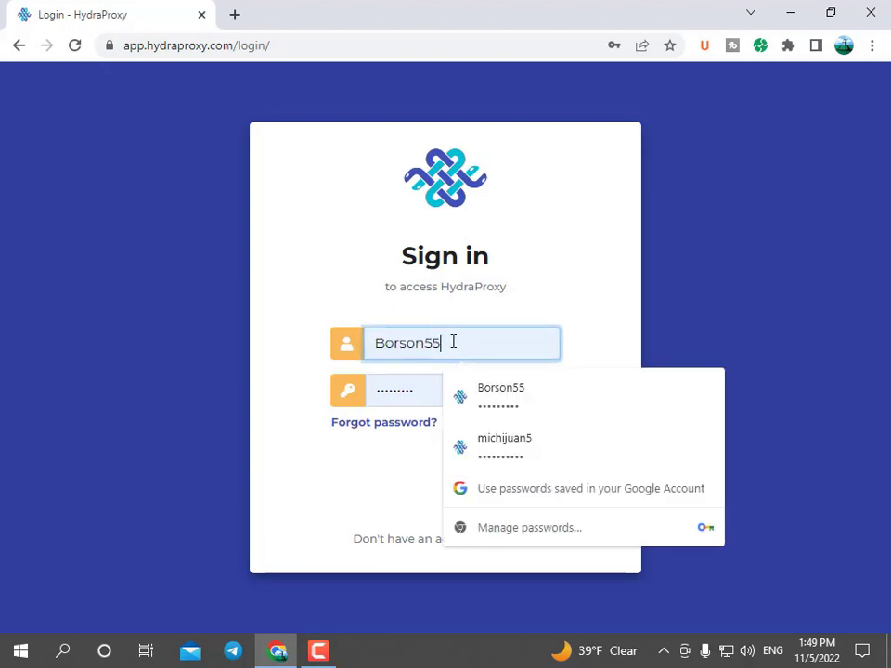
{"action": "left_click", "coordinate": [514, 471]}
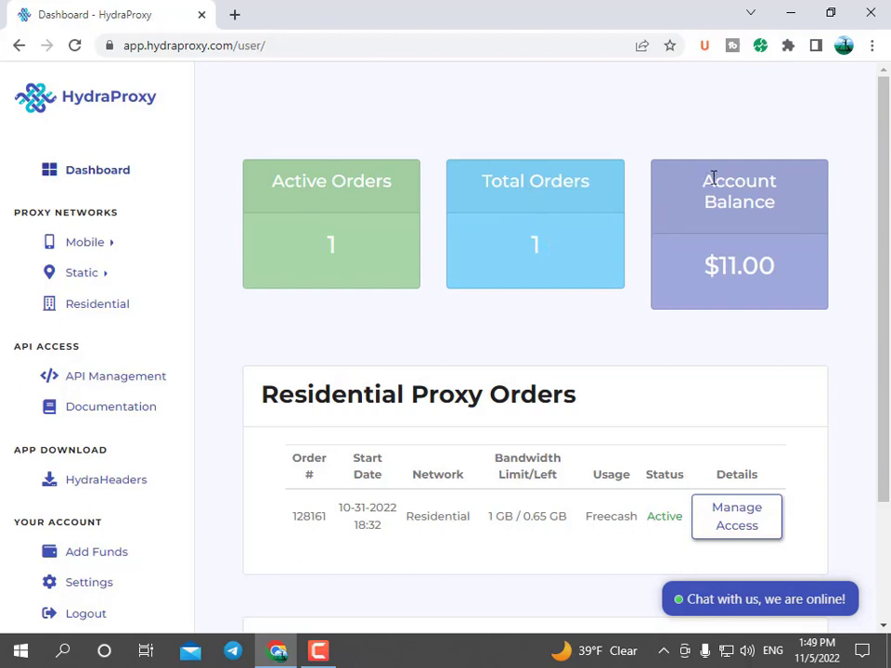
Step: Scroll the dashboard to review the one active residential order and $11.00 balance
{"action": "scroll", "coordinate": [745, 328], "scroll_direction": "down", "scroll_amount": 3}
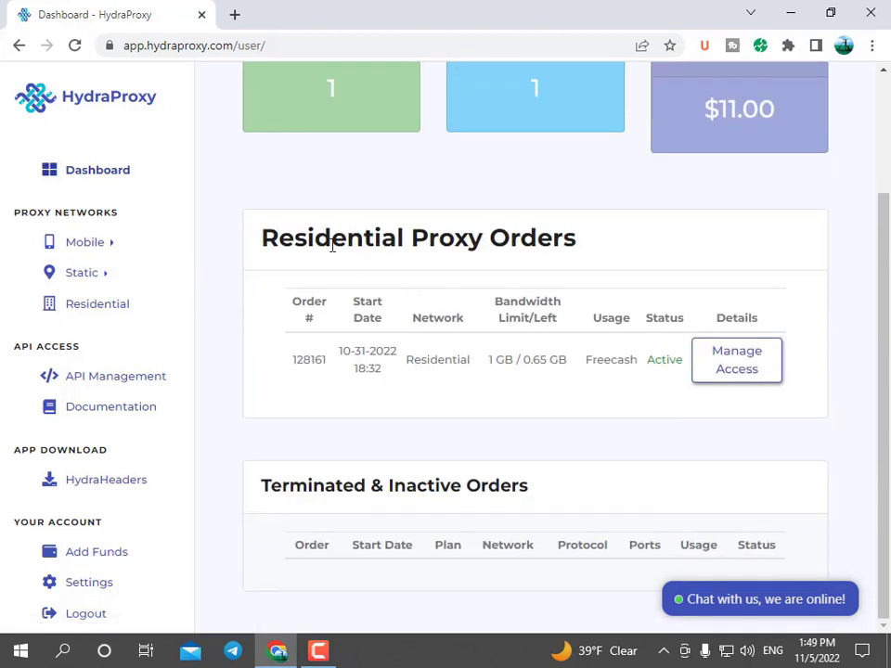
{"action": "scroll", "coordinate": [327, 255], "scroll_direction": "up", "scroll_amount": 3}
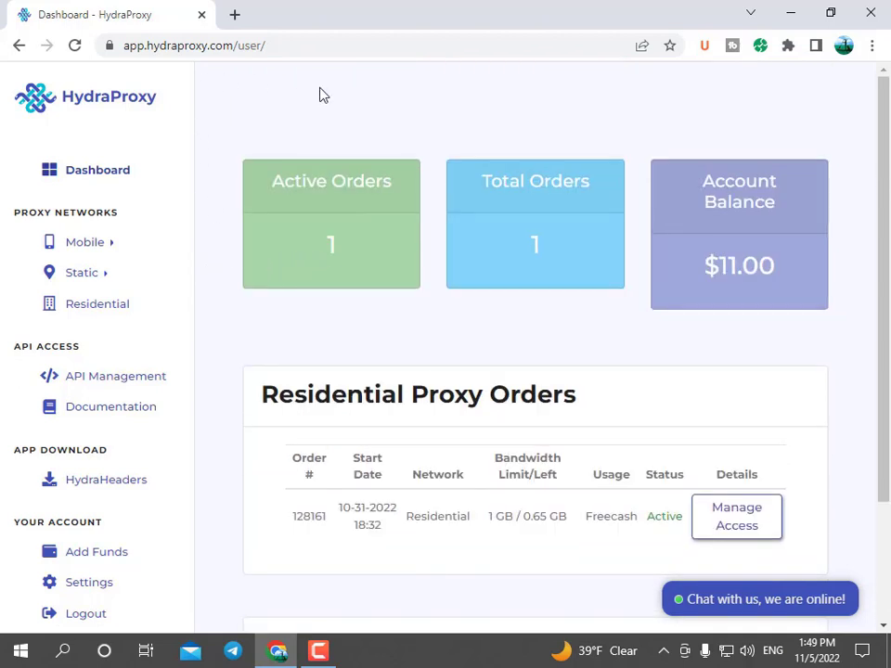
{"action": "scroll", "coordinate": [143, 263], "scroll_direction": "down", "scroll_amount": 2}
{"action": "scroll", "coordinate": [135, 272], "scroll_direction": "up", "scroll_amount": 2}
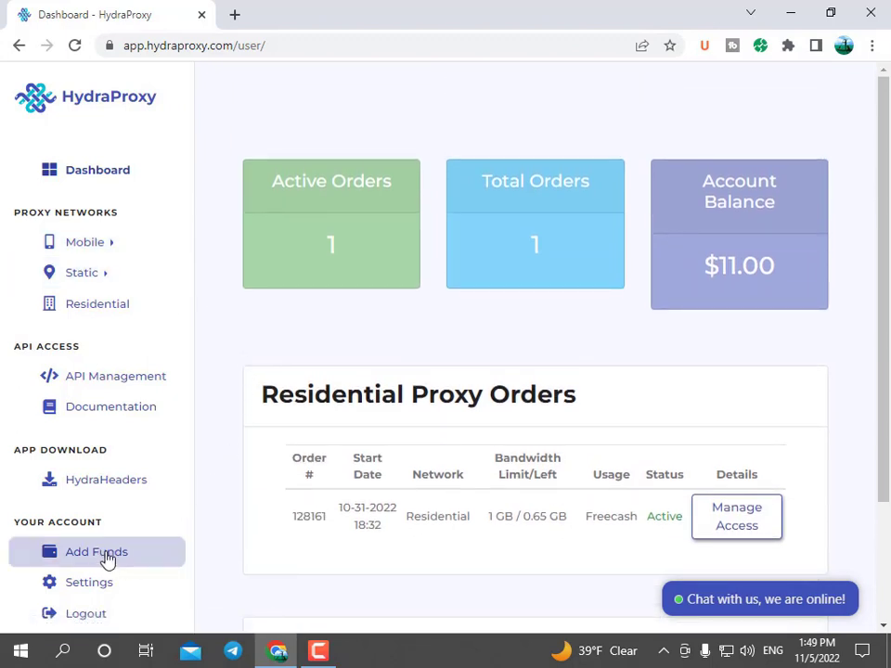
Step: From Add Funds, go to account settings and start Auto Billing setup through Stripe
{"action": "left_click", "coordinate": [94, 560]}
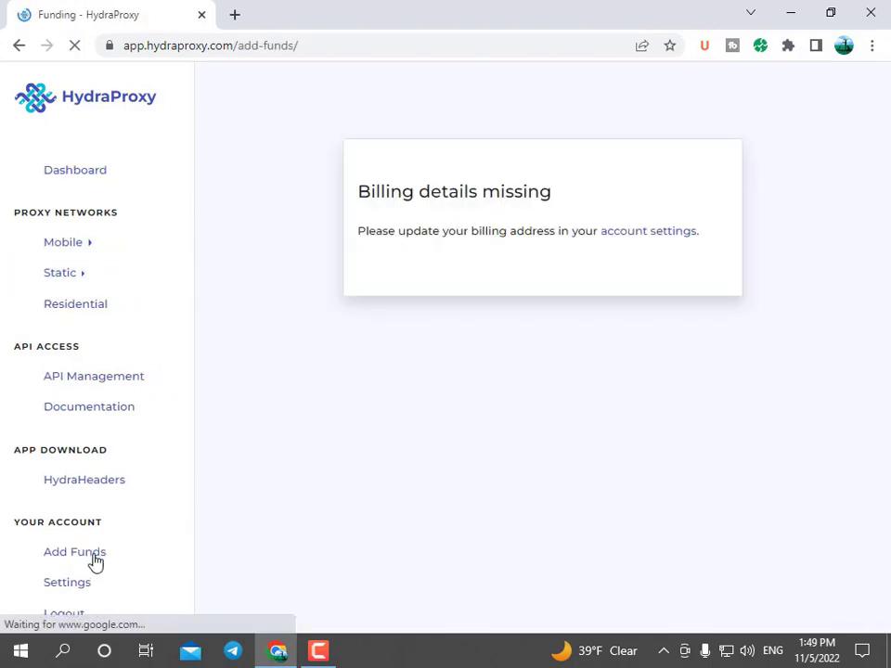
{"action": "left_click", "coordinate": [631, 241]}
{"action": "scroll", "coordinate": [631, 246], "scroll_direction": "down", "scroll_amount": 2}
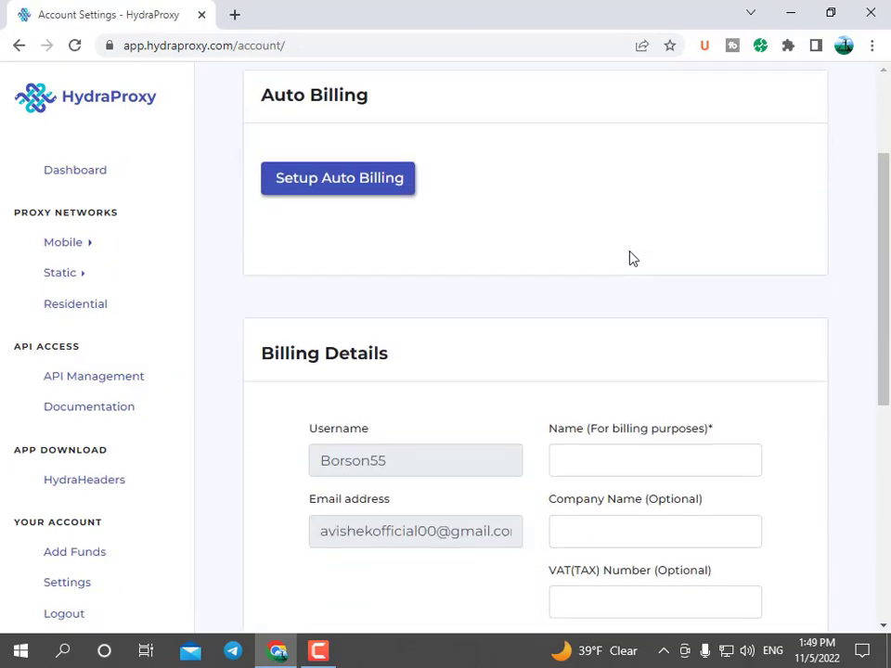
{"action": "scroll", "coordinate": [626, 260], "scroll_direction": "down", "scroll_amount": 5}
{"action": "scroll", "coordinate": [594, 264], "scroll_direction": "up", "scroll_amount": 7}
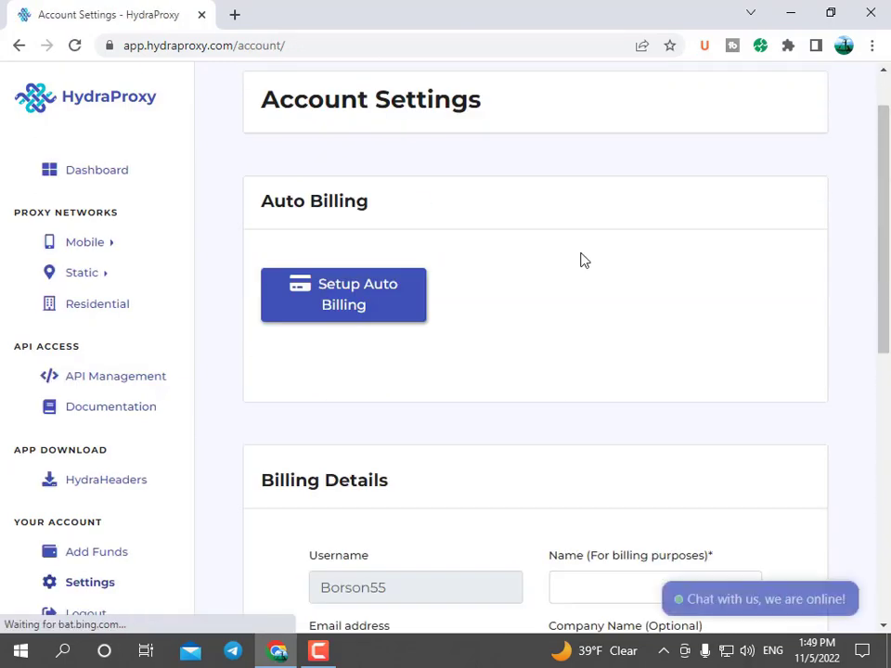
{"action": "left_click", "coordinate": [415, 306]}
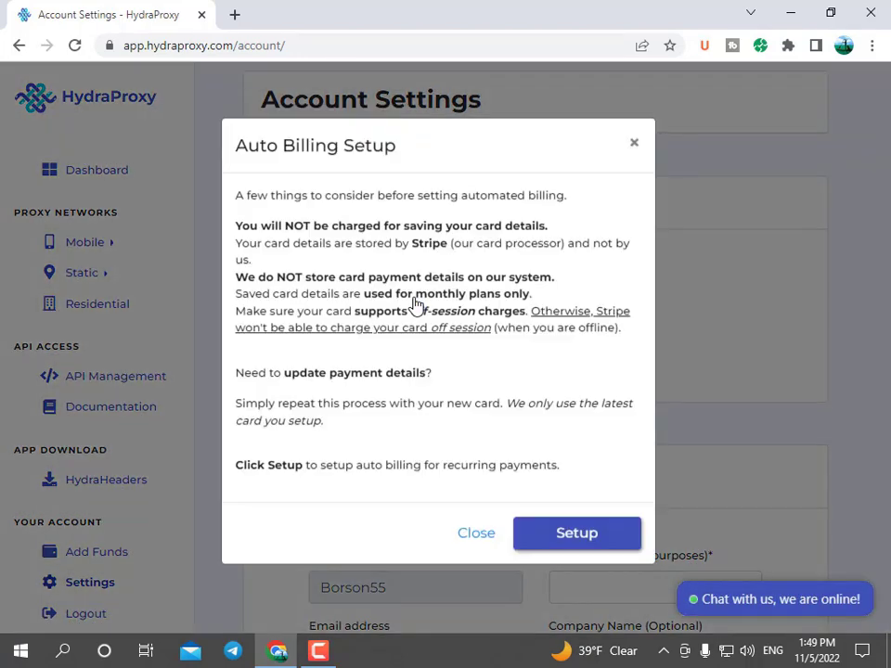
{"action": "left_click", "coordinate": [567, 538]}
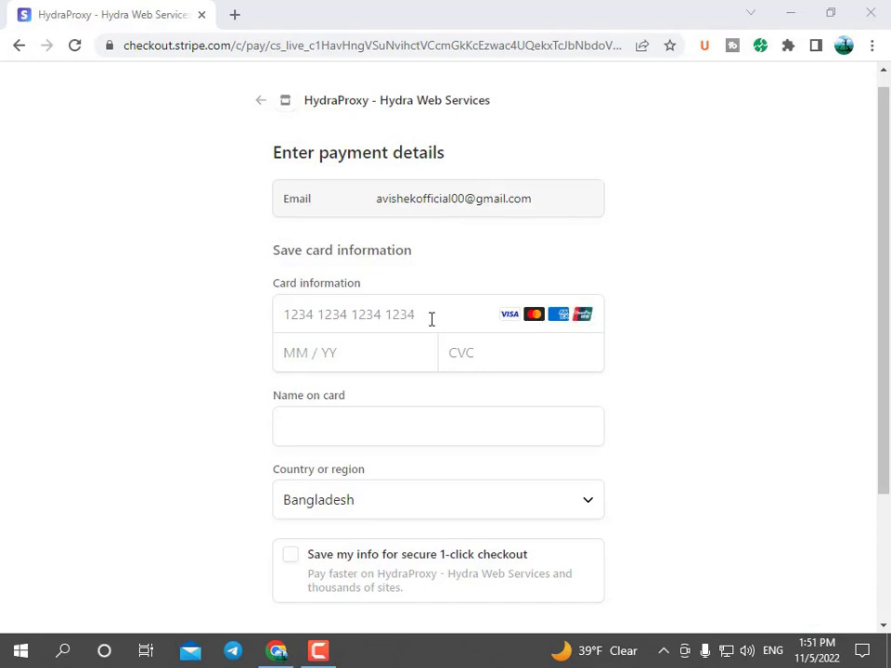
Step: Scroll the Stripe card form, dismiss the support chat, and return to Add Funds
{"action": "scroll", "coordinate": [464, 264], "scroll_direction": "down", "scroll_amount": 1}
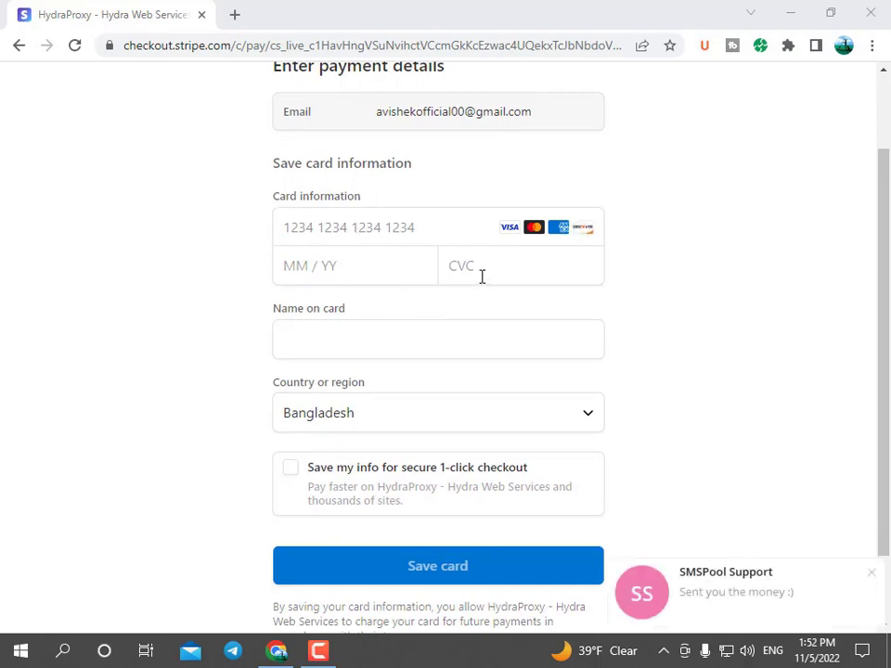
{"action": "left_click", "coordinate": [872, 574]}
{"action": "scroll", "coordinate": [557, 405], "scroll_direction": "down", "scroll_amount": 1}
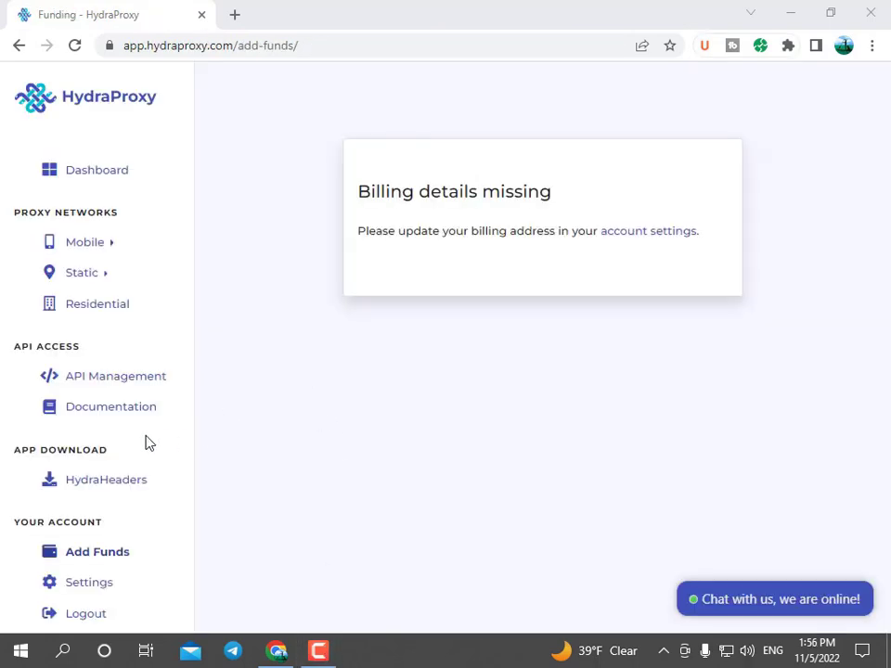
{"action": "left_click", "coordinate": [110, 482]}
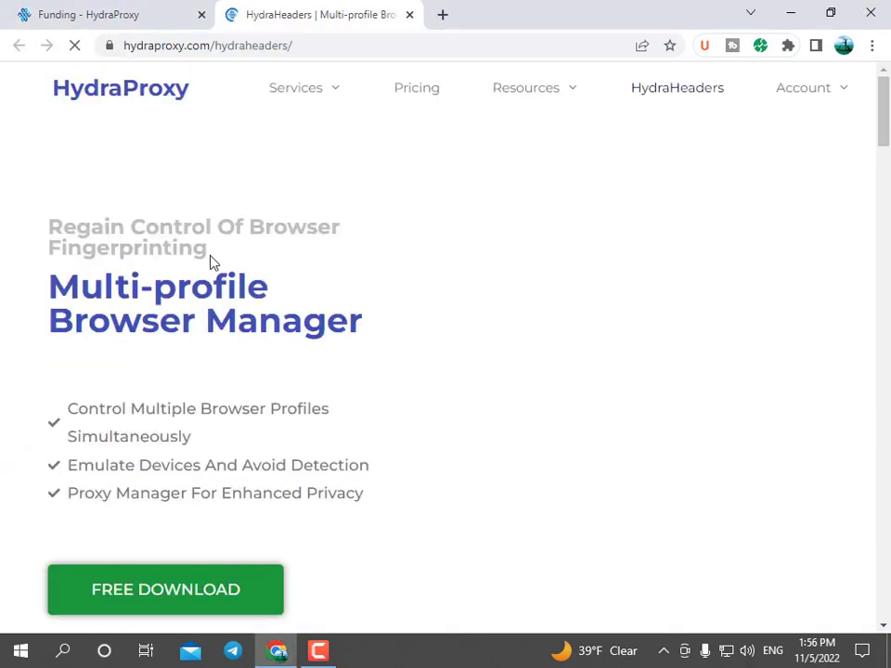
{"action": "scroll", "coordinate": [219, 252], "scroll_direction": "down", "scroll_amount": 1}
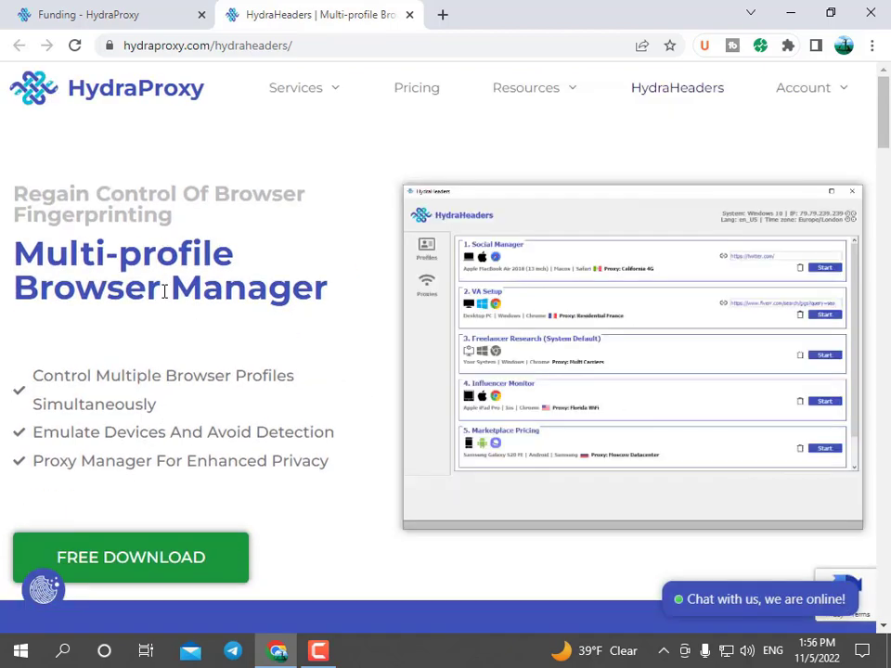
{"action": "scroll", "coordinate": [164, 291], "scroll_direction": "down", "scroll_amount": 2}
{"action": "scroll", "coordinate": [163, 291], "scroll_direction": "down", "scroll_amount": 3}
{"action": "scroll", "coordinate": [164, 291], "scroll_direction": "up", "scroll_amount": 3}
{"action": "scroll", "coordinate": [163, 292], "scroll_direction": "up", "scroll_amount": 2}
{"action": "scroll", "coordinate": [165, 293], "scroll_direction": "down", "scroll_amount": 4}
{"action": "scroll", "coordinate": [165, 295], "scroll_direction": "down", "scroll_amount": 3}
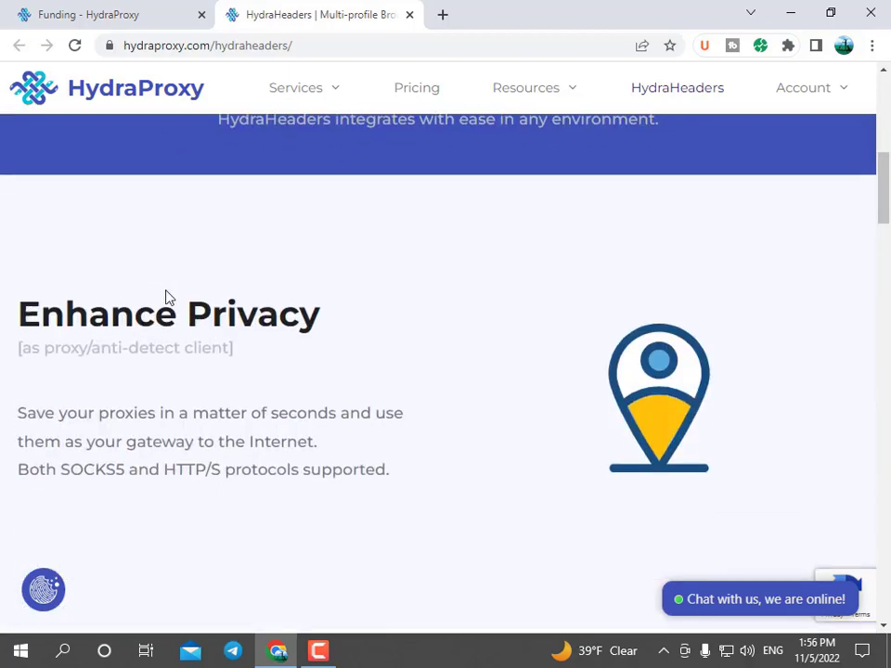
{"action": "scroll", "coordinate": [167, 297], "scroll_direction": "down", "scroll_amount": 5}
{"action": "scroll", "coordinate": [170, 299], "scroll_direction": "down", "scroll_amount": 6}
{"action": "scroll", "coordinate": [180, 312], "scroll_direction": "up", "scroll_amount": 4}
{"action": "scroll", "coordinate": [180, 312], "scroll_direction": "up", "scroll_amount": 4}
{"action": "scroll", "coordinate": [182, 312], "scroll_direction": "up", "scroll_amount": 4}
{"action": "scroll", "coordinate": [187, 309], "scroll_direction": "up", "scroll_amount": 5}
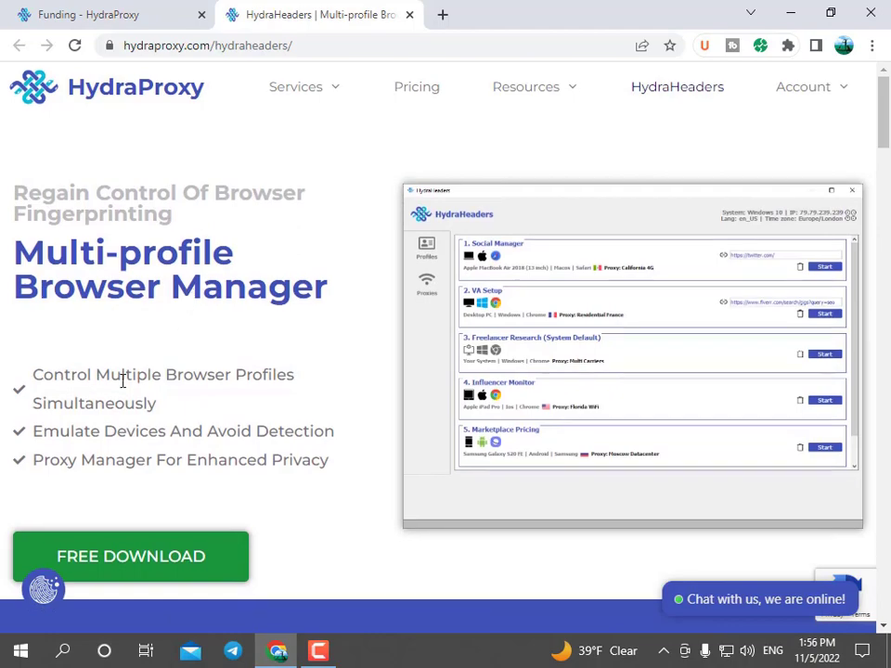
{"action": "scroll", "coordinate": [122, 382], "scroll_direction": "down", "scroll_amount": 2}
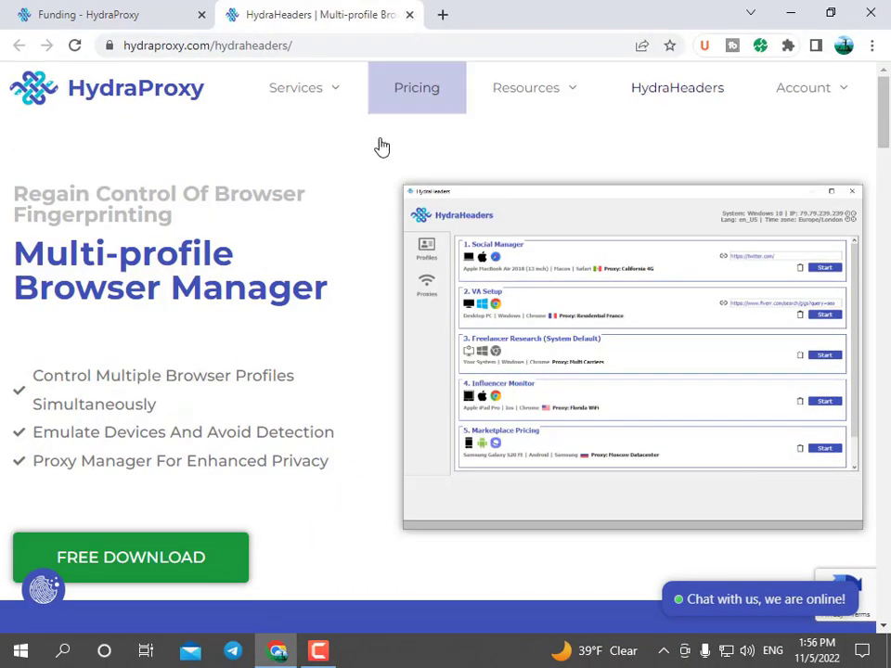
Step: Return to the dashboard and open Mobile > Buy Proxy Gateways
{"action": "left_click", "coordinate": [410, 15]}
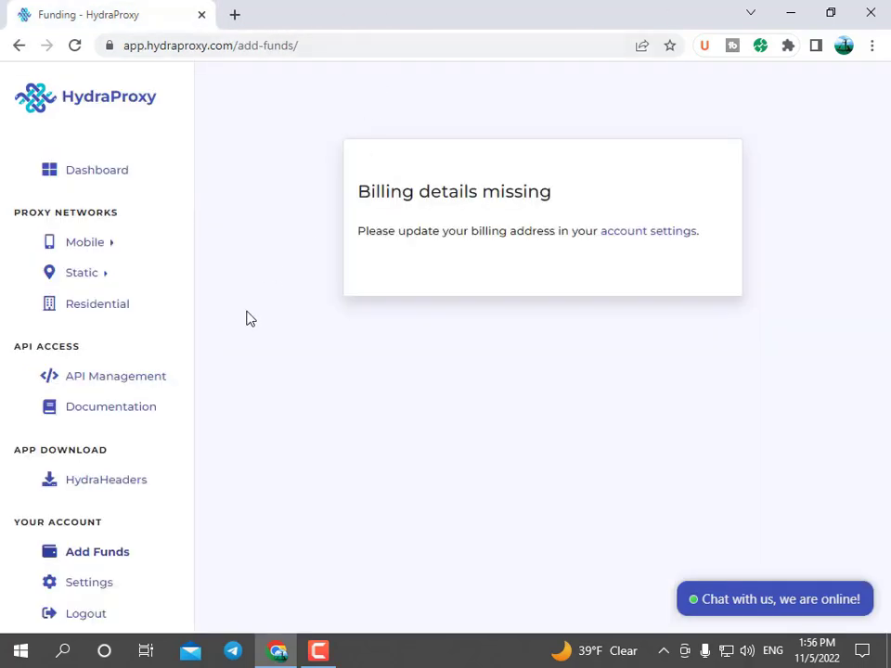
{"action": "left_click", "coordinate": [156, 174]}
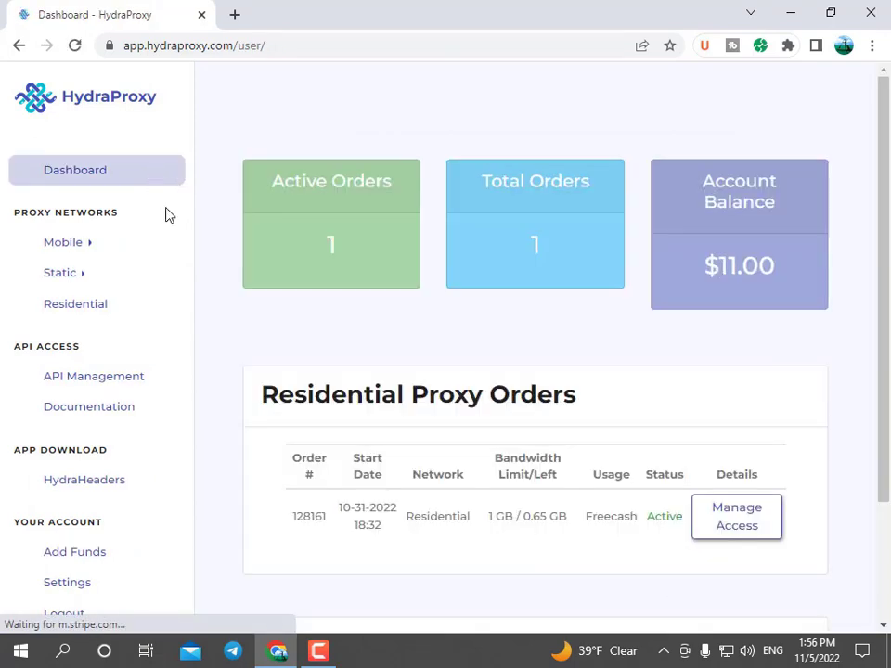
{"action": "scroll", "coordinate": [436, 325], "scroll_direction": "down", "scroll_amount": 2}
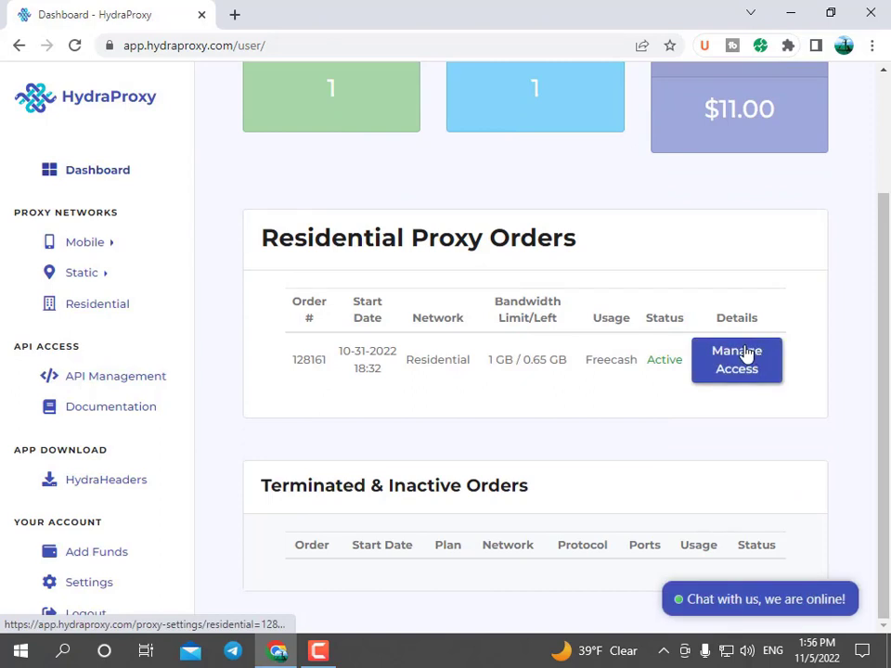
{"action": "scroll", "coordinate": [649, 351], "scroll_direction": "up", "scroll_amount": 1}
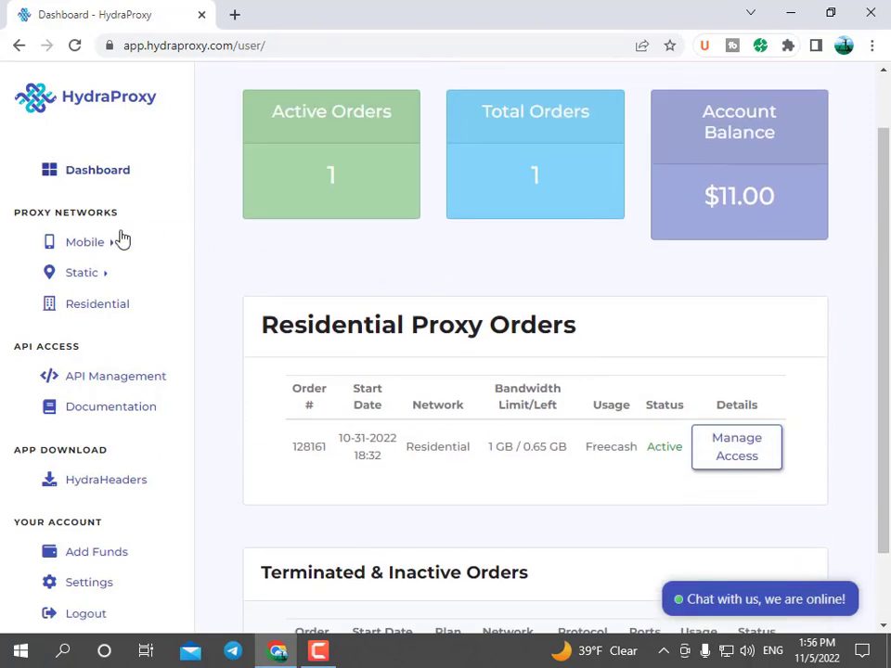
{"action": "left_click", "coordinate": [119, 248]}
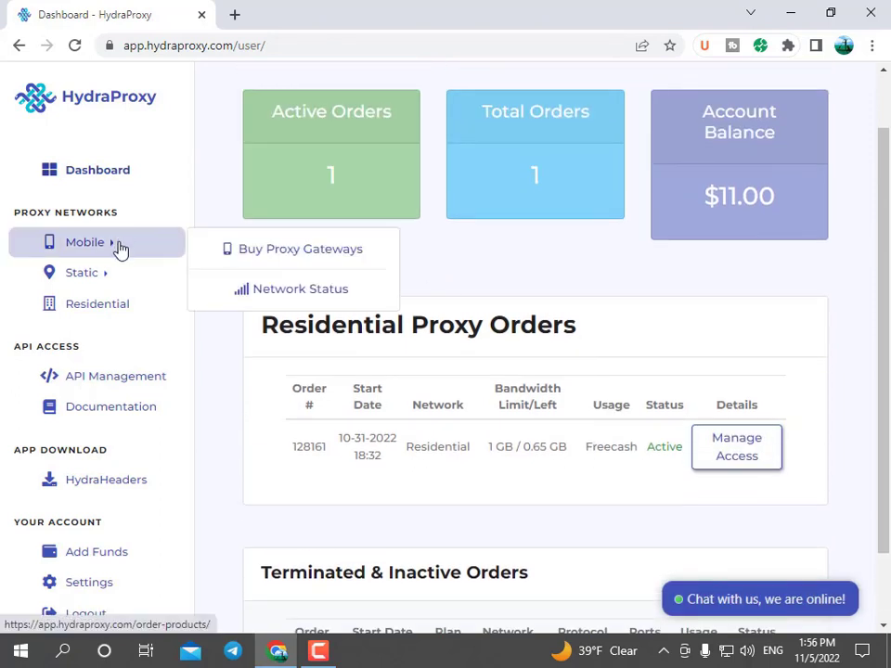
{"action": "left_click", "coordinate": [276, 248]}
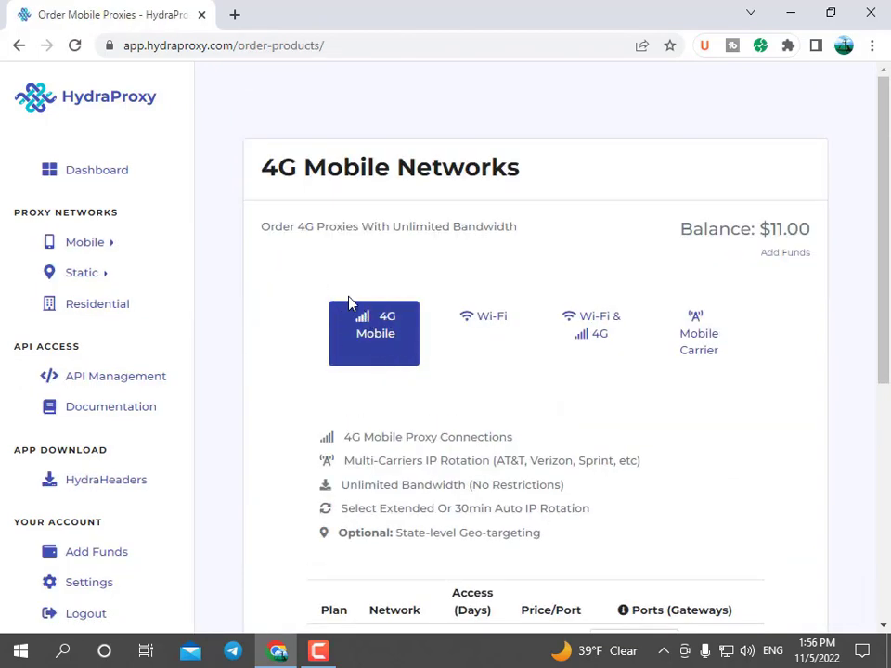
Step: Browse the 4G Mobile plans ($2.95–$59.95 per port) and check the Noob plan's port options
{"action": "scroll", "coordinate": [360, 412], "scroll_direction": "down", "scroll_amount": 2}
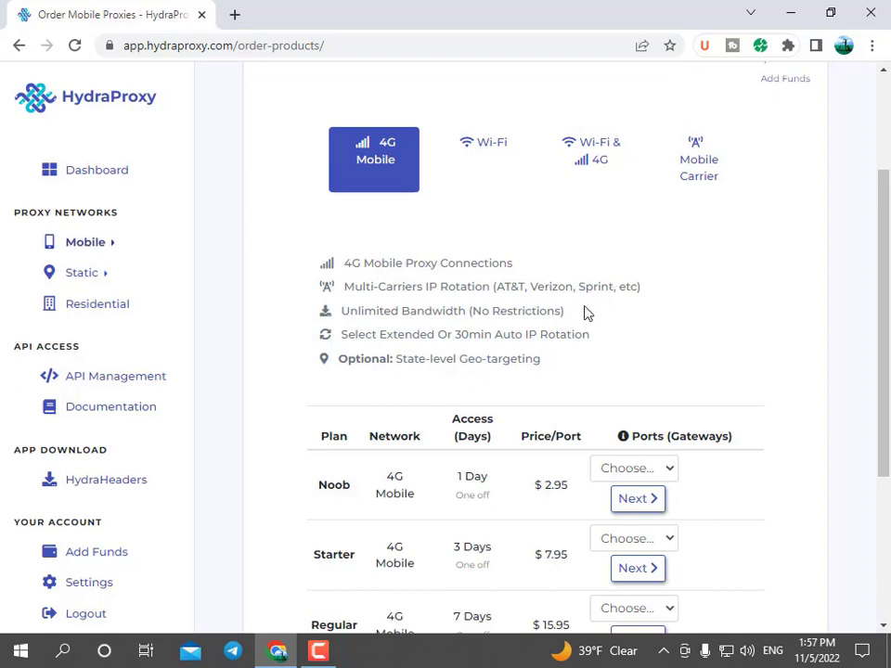
{"action": "scroll", "coordinate": [583, 312], "scroll_direction": "down", "scroll_amount": 1}
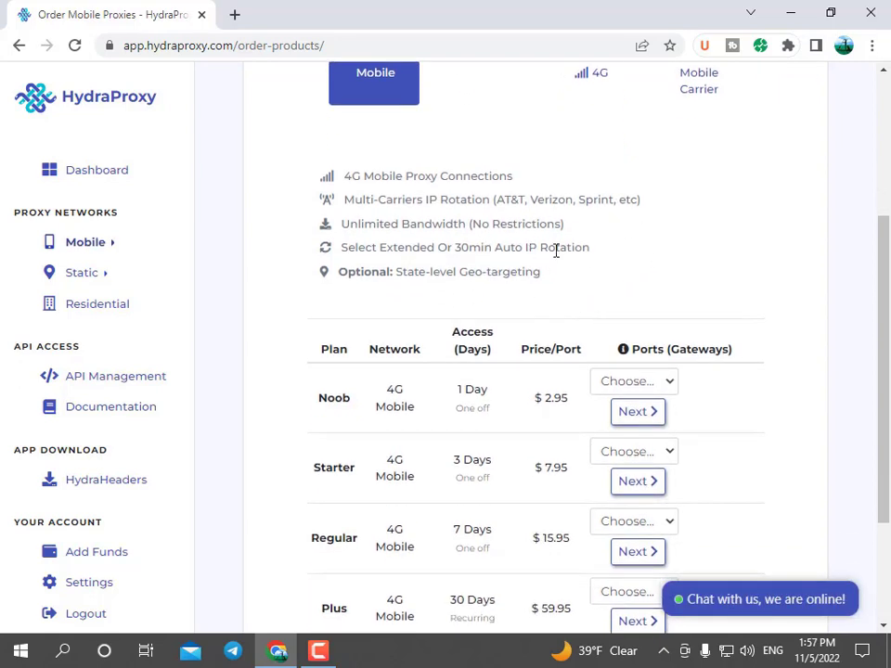
{"action": "scroll", "coordinate": [557, 249], "scroll_direction": "down", "scroll_amount": 2}
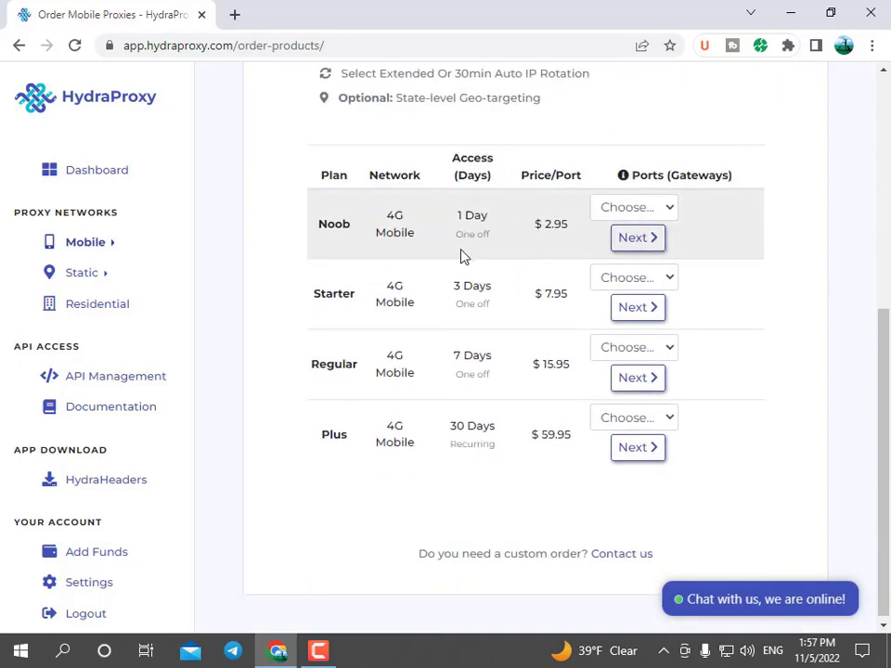
{"action": "scroll", "coordinate": [559, 197], "scroll_direction": "up", "scroll_amount": 1}
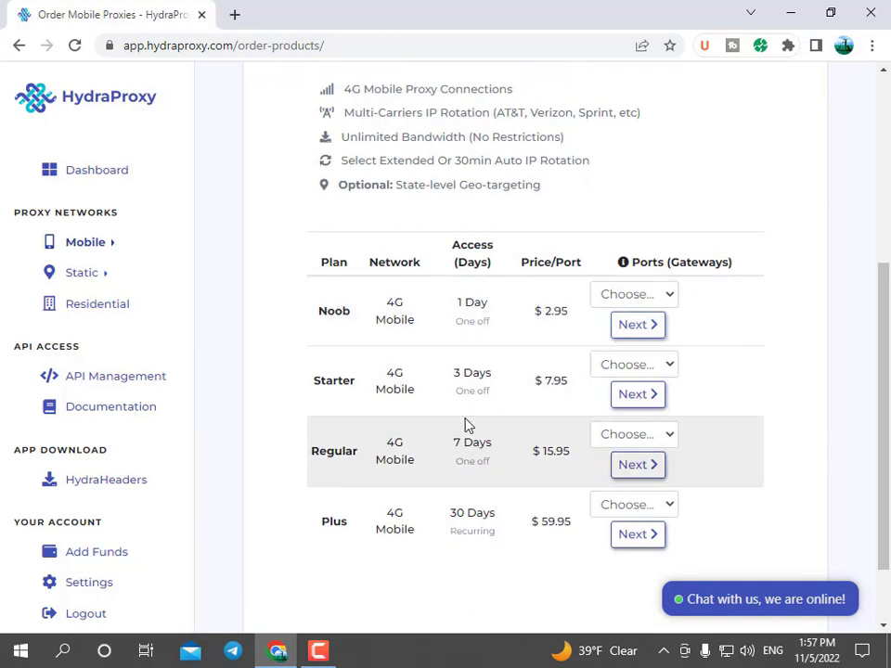
{"action": "scroll", "coordinate": [465, 420], "scroll_direction": "down", "scroll_amount": 2}
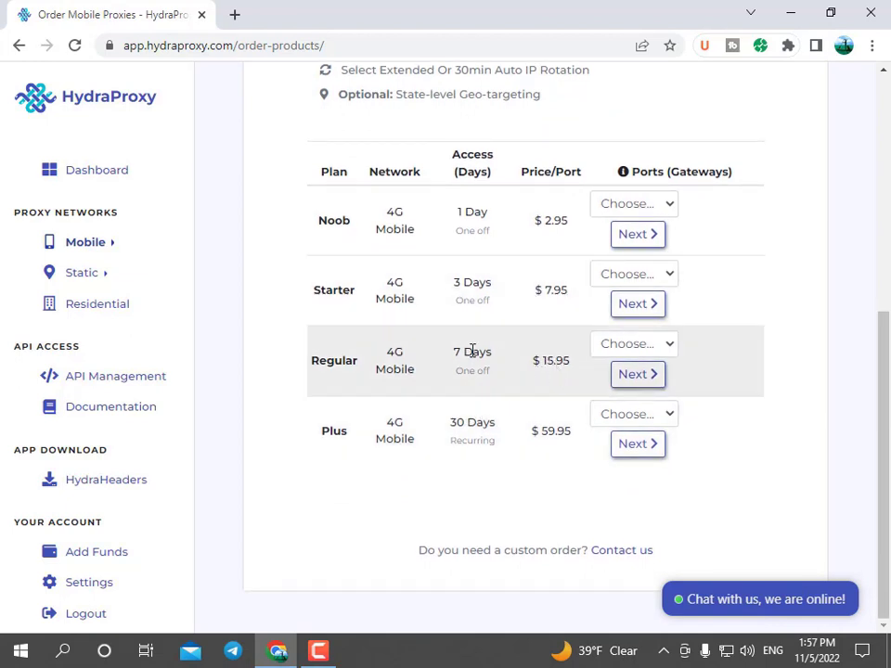
{"action": "left_click", "coordinate": [670, 205]}
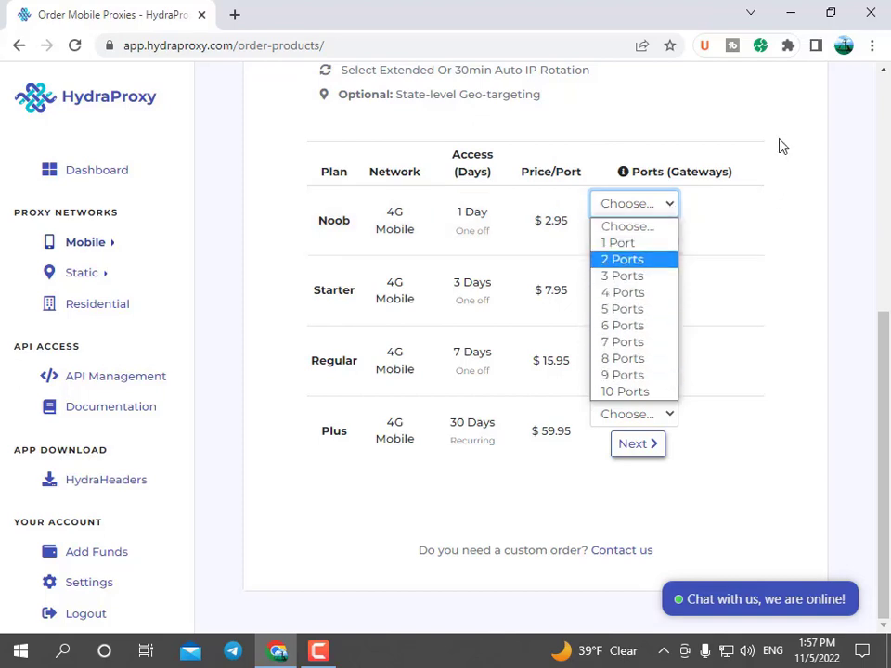
{"action": "left_click", "coordinate": [669, 190]}
{"action": "scroll", "coordinate": [670, 193], "scroll_direction": "up", "scroll_amount": 3}
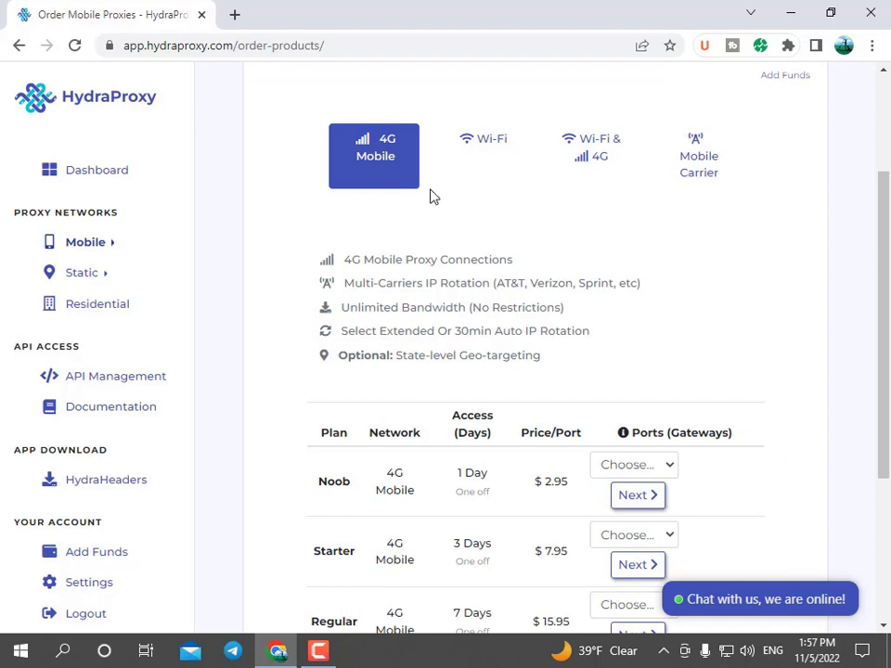
Step: Switch the order page to the Wi-Fi proxy plans and scroll through them
{"action": "left_click", "coordinate": [492, 158]}
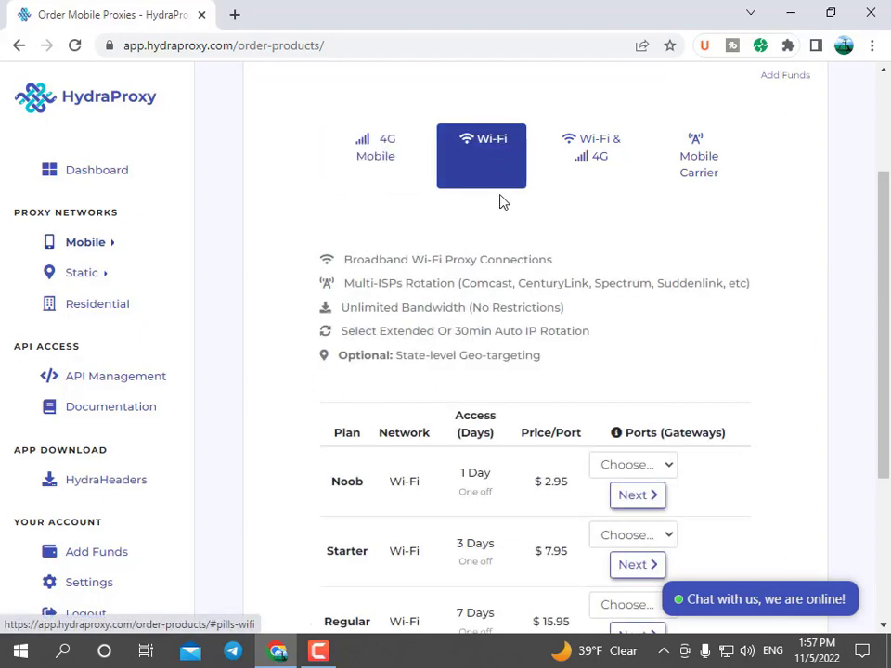
{"action": "scroll", "coordinate": [503, 204], "scroll_direction": "down", "scroll_amount": 3}
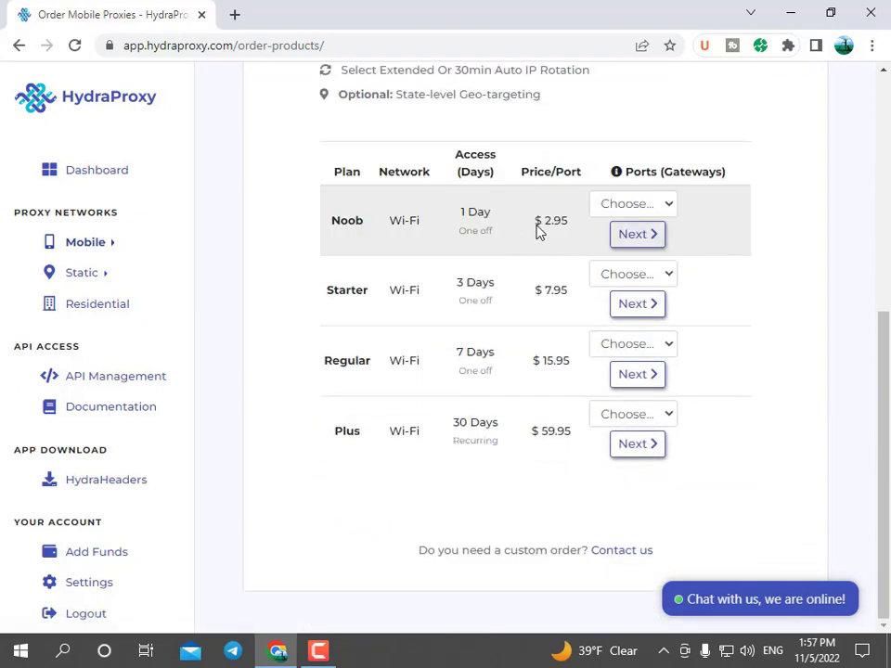
{"action": "scroll", "coordinate": [551, 239], "scroll_direction": "up", "scroll_amount": 3}
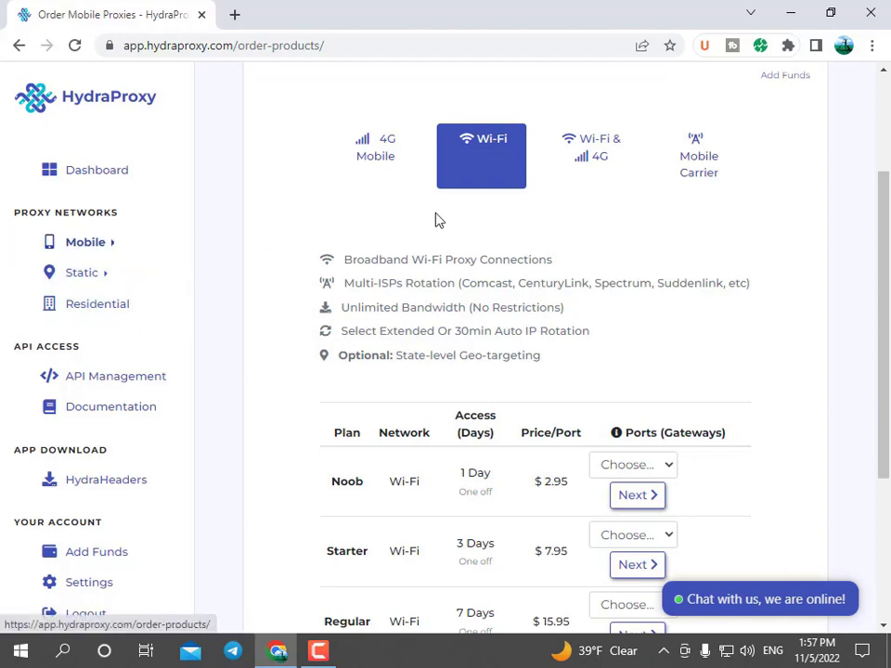
{"action": "scroll", "coordinate": [492, 223], "scroll_direction": "down", "scroll_amount": 1}
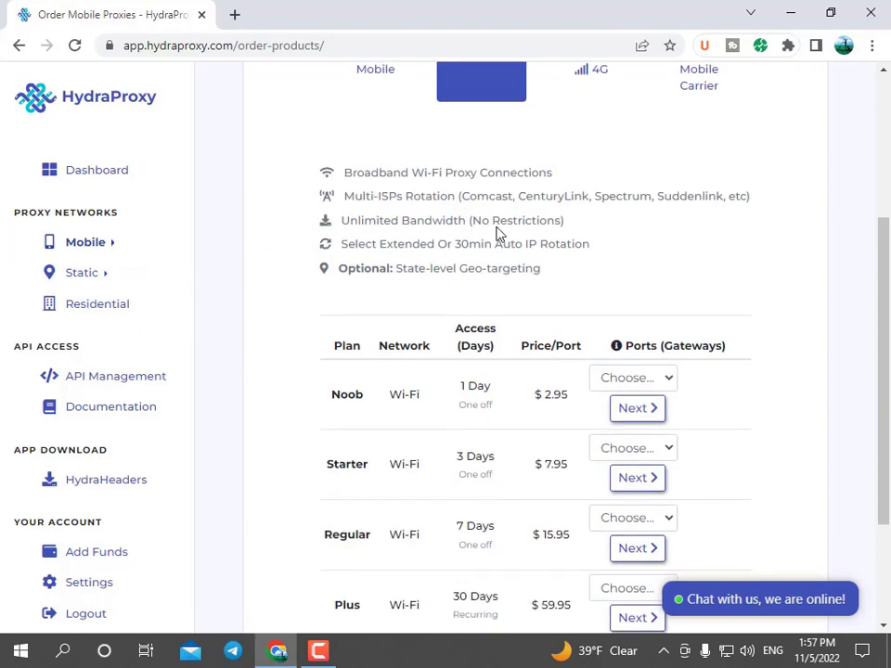
{"action": "scroll", "coordinate": [500, 236], "scroll_direction": "down", "scroll_amount": 1}
{"action": "scroll", "coordinate": [587, 295], "scroll_direction": "up", "scroll_amount": 5}
{"action": "scroll", "coordinate": [618, 337], "scroll_direction": "down", "scroll_amount": 1}
{"action": "scroll", "coordinate": [610, 176], "scroll_direction": "down", "scroll_amount": 1}
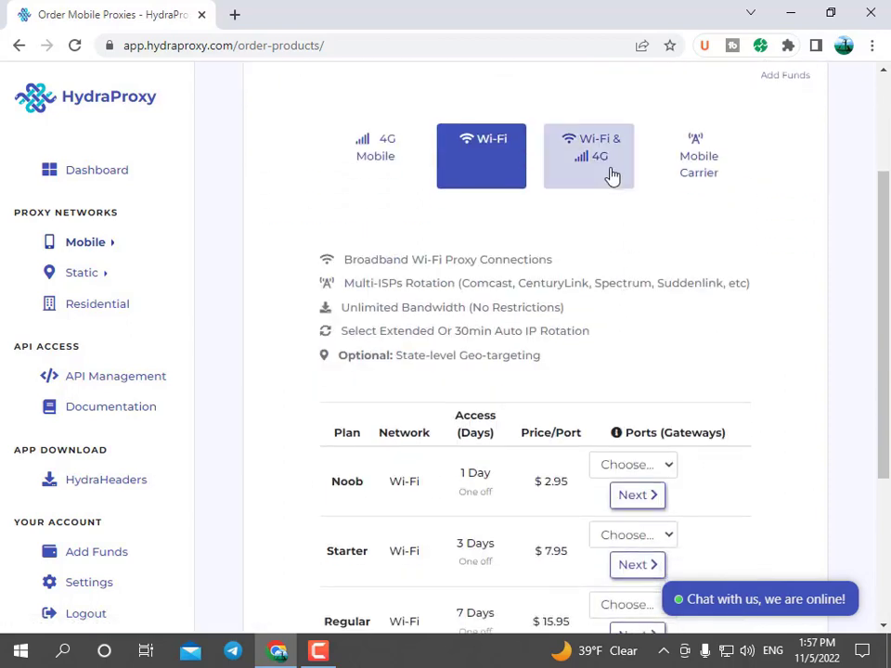
Step: Compare the mixed Wi-Fi and 4G plans, then switch to Mobile Carrier plans
{"action": "left_click", "coordinate": [610, 176]}
{"action": "scroll", "coordinate": [603, 186], "scroll_direction": "down", "scroll_amount": 2}
{"action": "scroll", "coordinate": [556, 279], "scroll_direction": "up", "scroll_amount": 1}
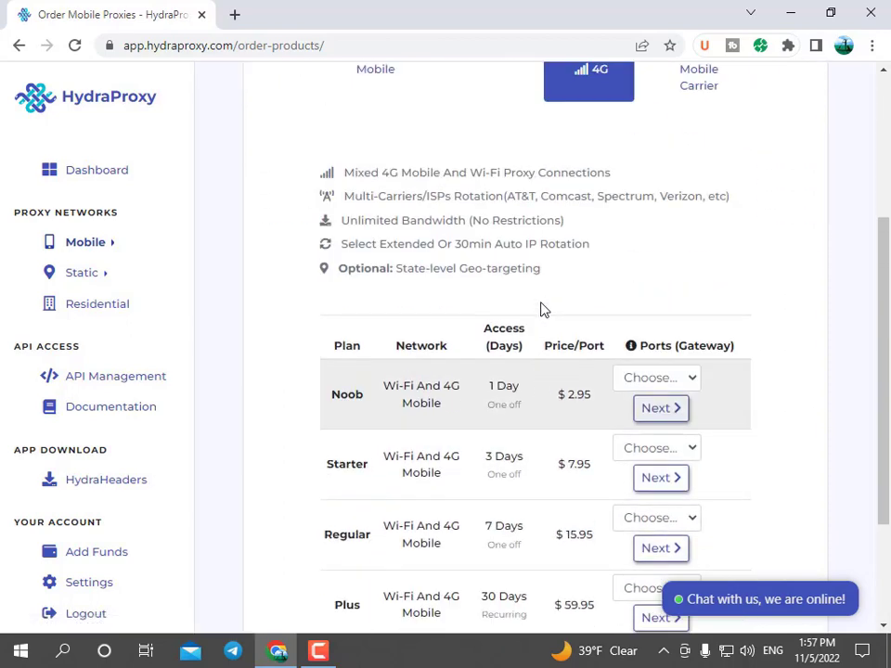
{"action": "scroll", "coordinate": [604, 308], "scroll_direction": "up", "scroll_amount": 1}
{"action": "left_click", "coordinate": [688, 183]}
{"action": "mouse_move", "coordinate": [82, 273]}
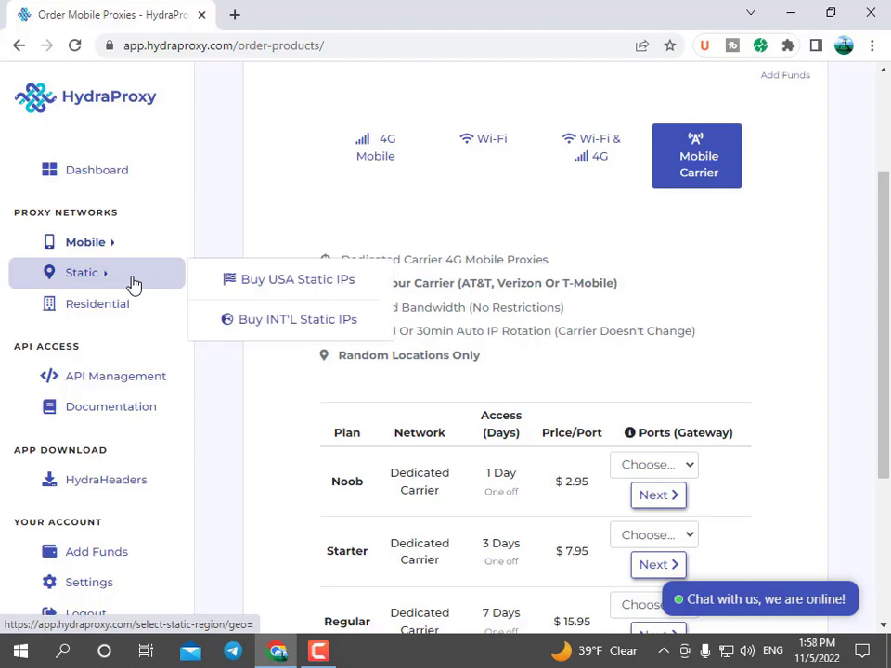
Step: Open the Buy USA Static IPs page and set the protocol to SOCKS5
{"action": "left_click", "coordinate": [221, 284]}
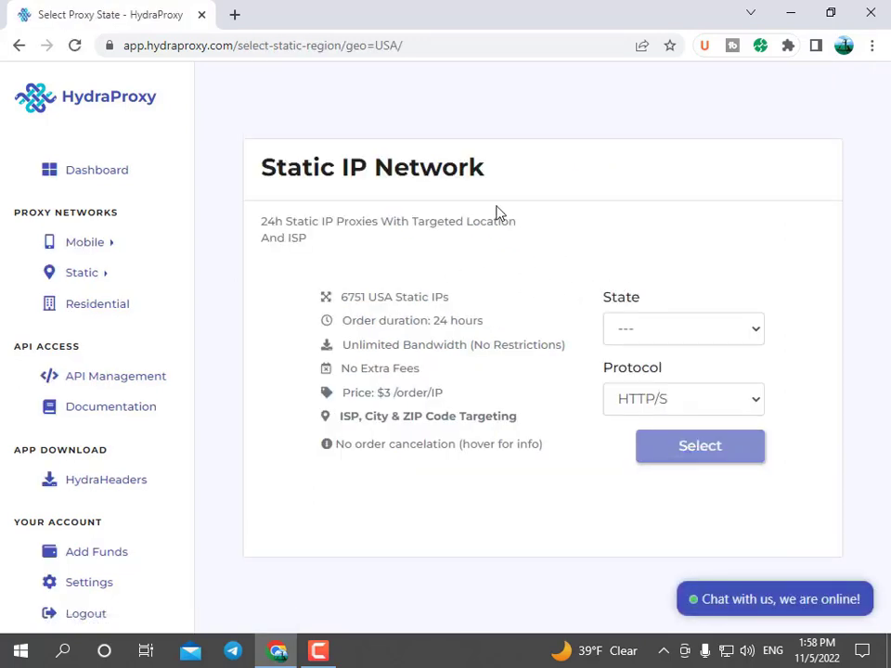
{"action": "left_click", "coordinate": [760, 398]}
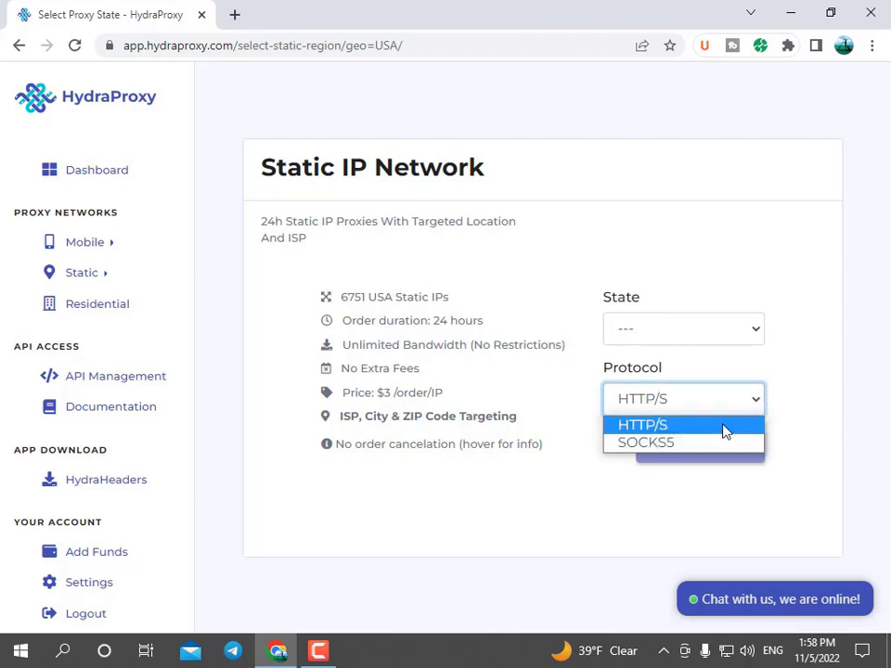
{"action": "left_click", "coordinate": [676, 443]}
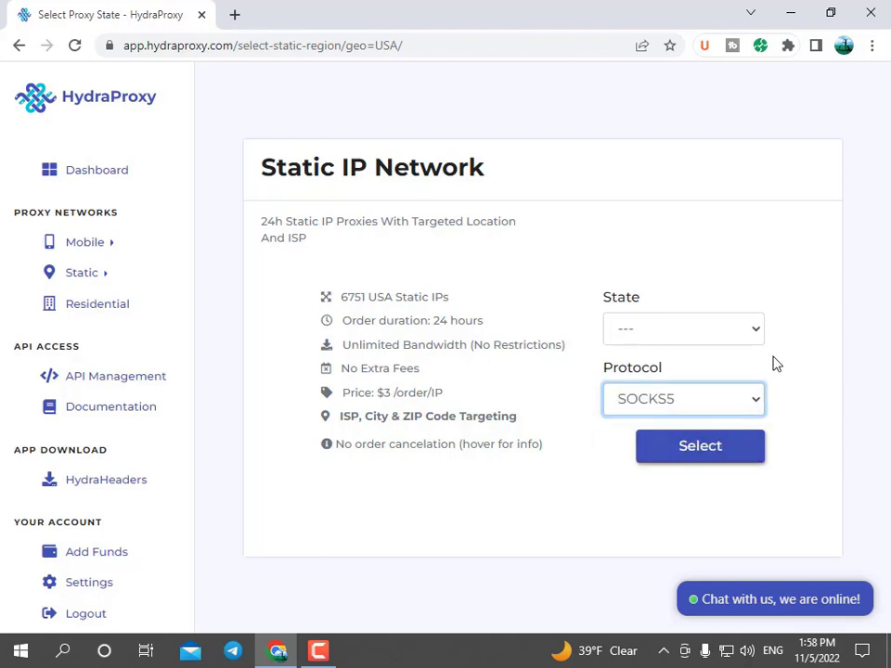
Step: Browse the US state list, restore protocol to HTTP/S, and open the Residential order page
{"action": "left_click", "coordinate": [756, 332]}
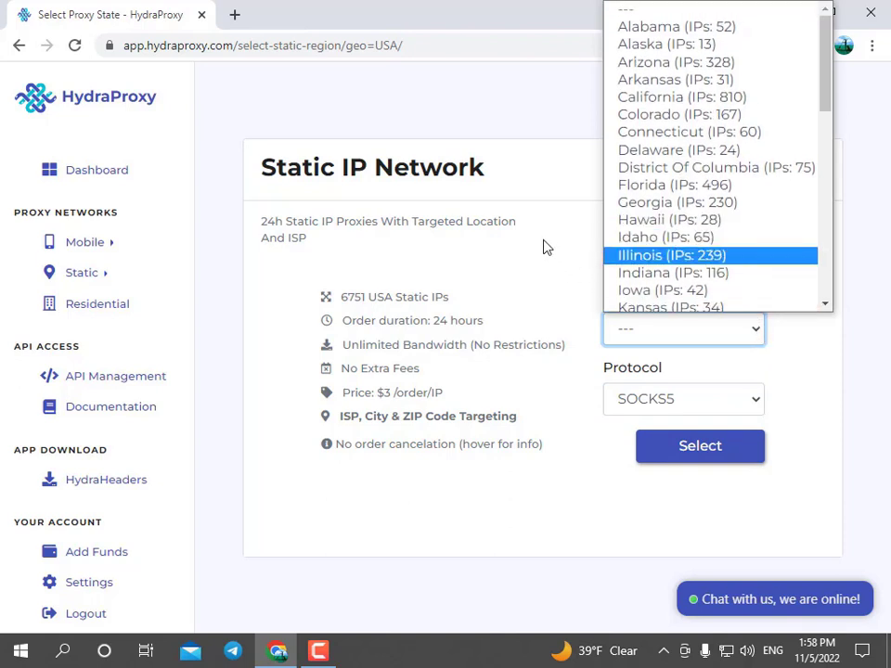
{"action": "scroll", "coordinate": [649, 232], "scroll_direction": "down", "scroll_amount": 6}
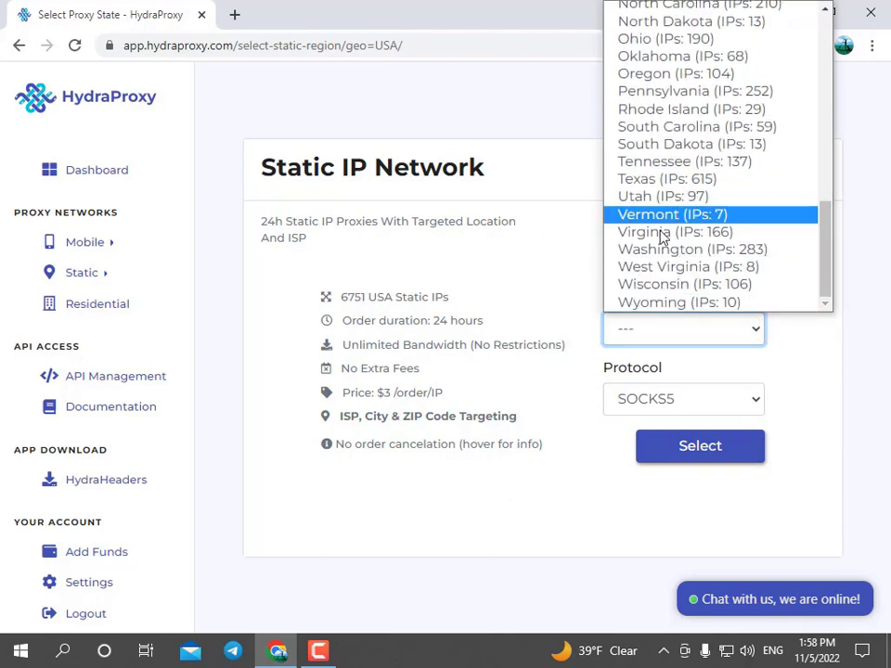
{"action": "left_click", "coordinate": [590, 293]}
{"action": "left_click", "coordinate": [759, 404]}
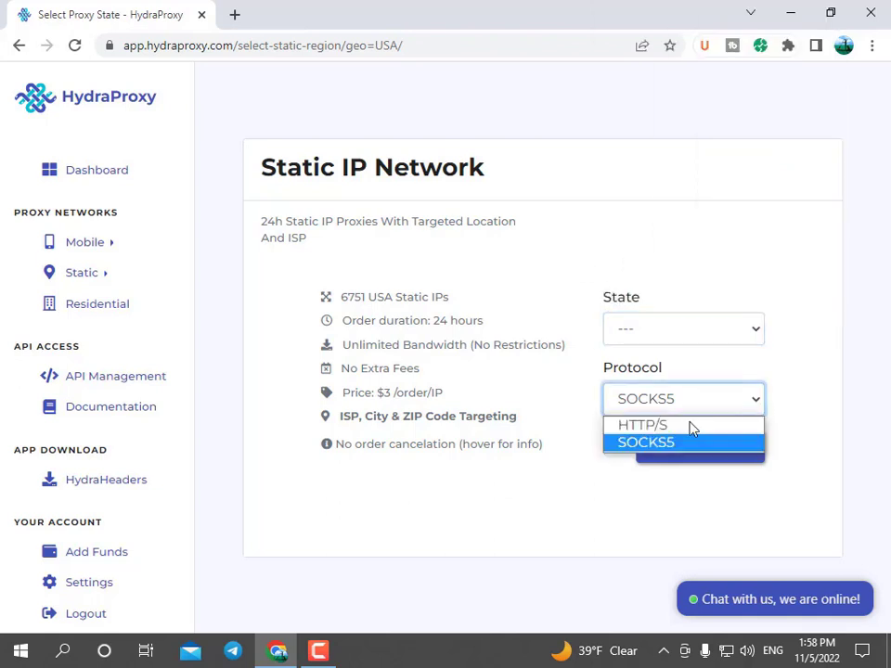
{"action": "left_click", "coordinate": [642, 427]}
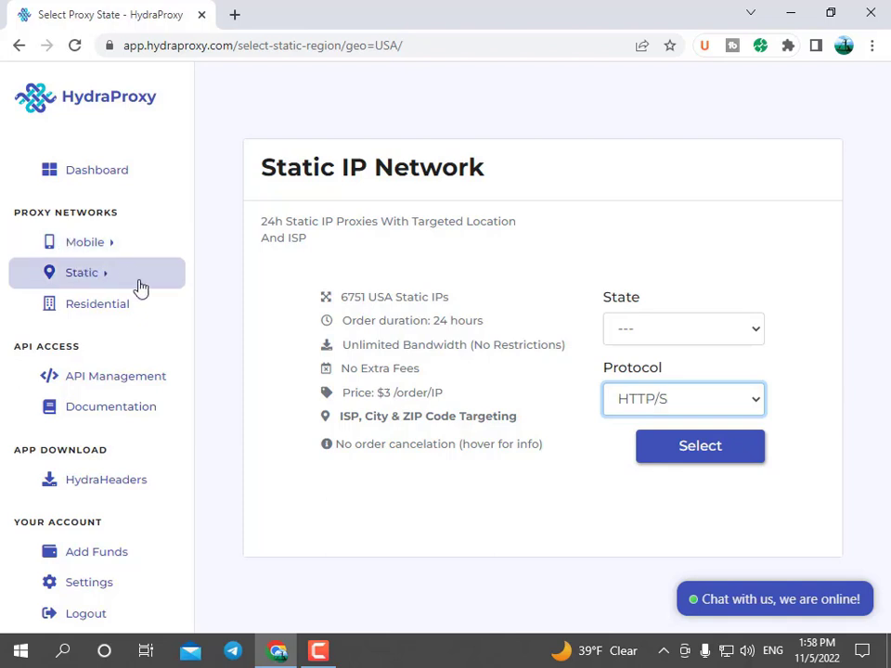
{"action": "left_click", "coordinate": [121, 315]}
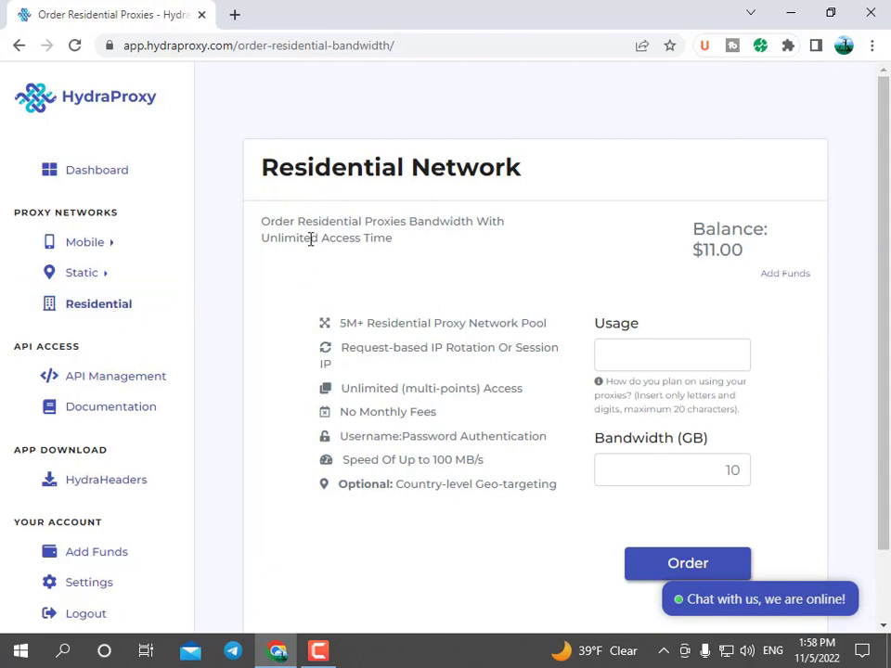
Step: Go from the Residential order page to the account dashboard
{"action": "scroll", "coordinate": [313, 243], "scroll_direction": "down", "scroll_amount": 2}
{"action": "scroll", "coordinate": [319, 268], "scroll_direction": "up", "scroll_amount": 2}
{"action": "left_click_drag", "start_coordinate": [163, 100], "coordinate": [62, 104]}
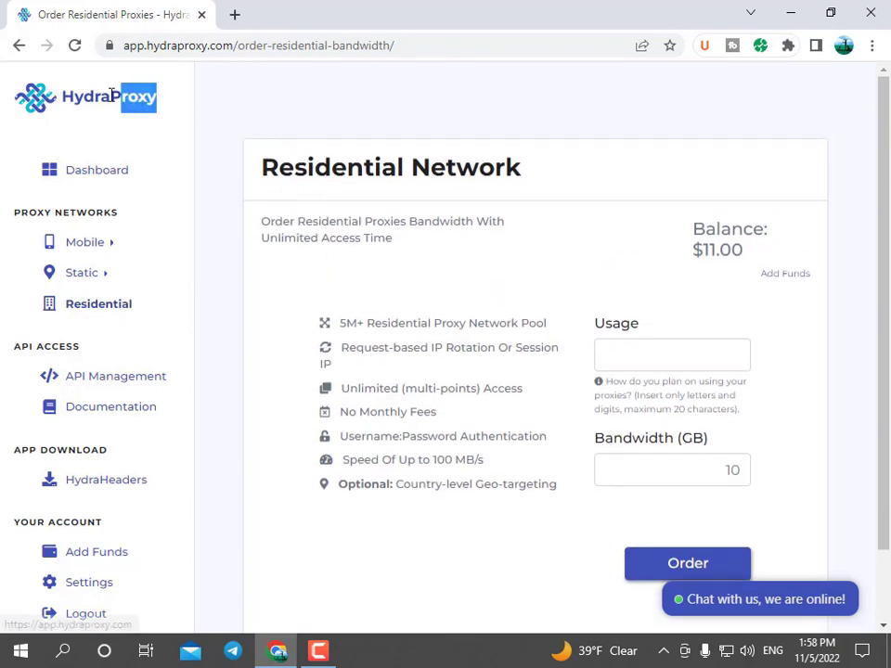
{"action": "left_click", "coordinate": [175, 105]}
{"action": "left_click", "coordinate": [128, 176]}
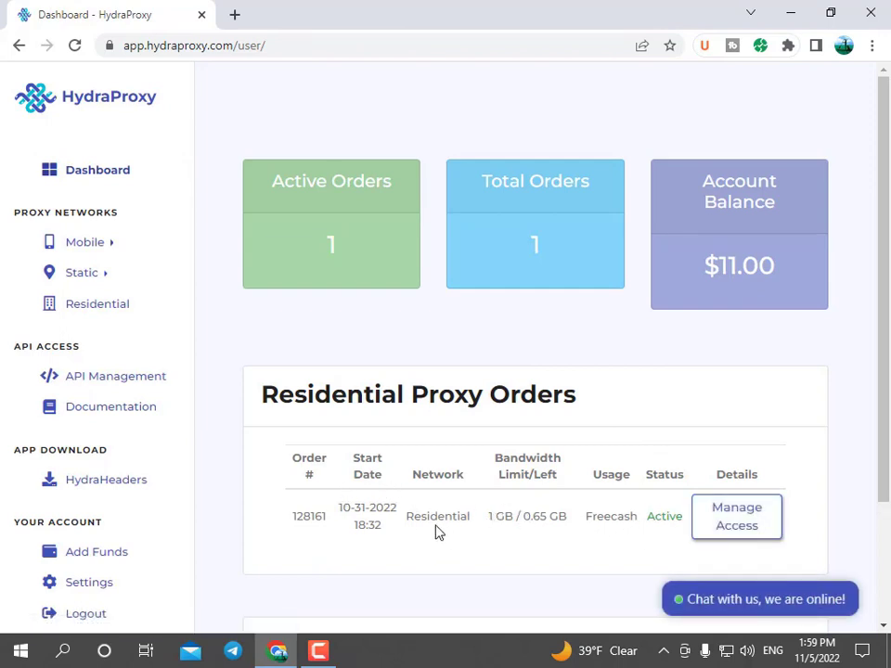
Step: Review the active residential order, then reopen the Residential Network order page
{"action": "scroll", "coordinate": [402, 471], "scroll_direction": "down", "scroll_amount": 1}
{"action": "scroll", "coordinate": [417, 417], "scroll_direction": "down", "scroll_amount": 2}
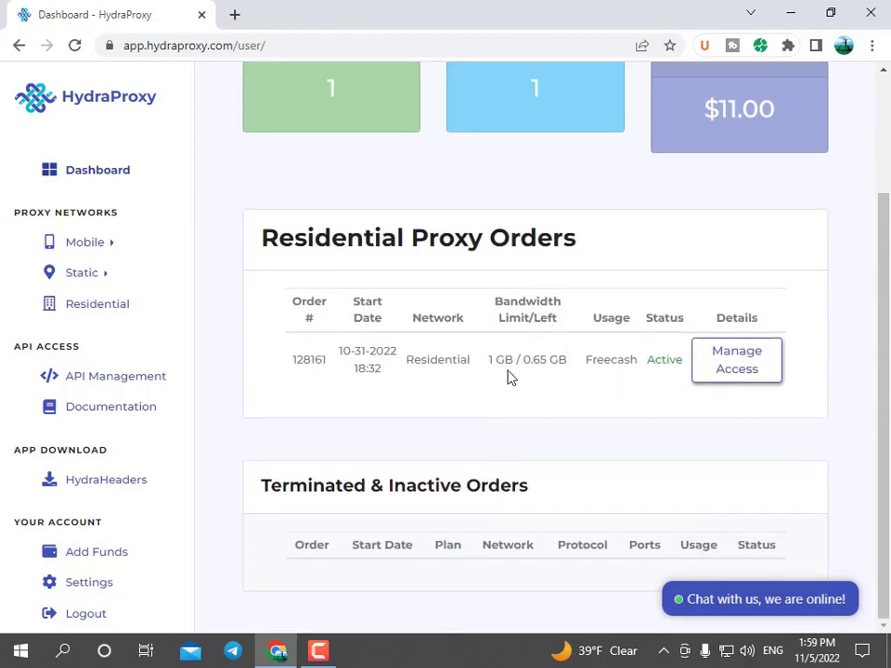
{"action": "scroll", "coordinate": [497, 380], "scroll_direction": "up", "scroll_amount": 3}
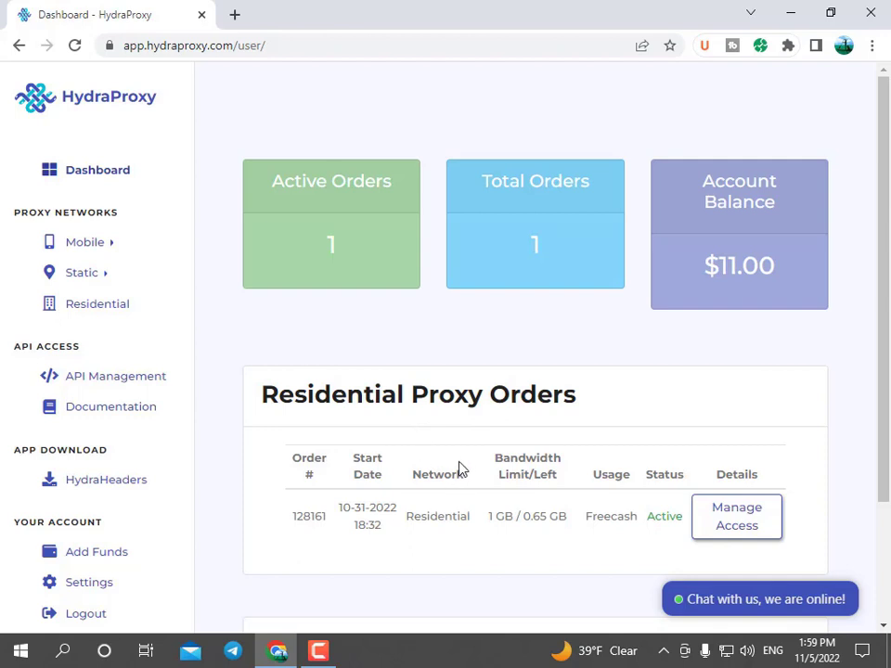
{"action": "scroll", "coordinate": [460, 470], "scroll_direction": "down", "scroll_amount": 2}
{"action": "scroll", "coordinate": [290, 320], "scroll_direction": "up", "scroll_amount": 1}
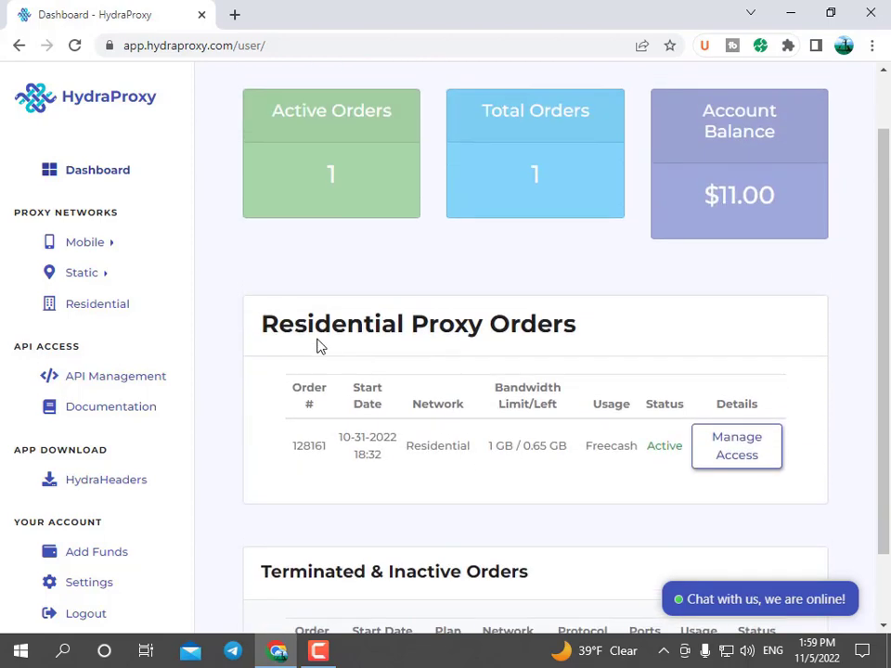
{"action": "left_click", "coordinate": [135, 302]}
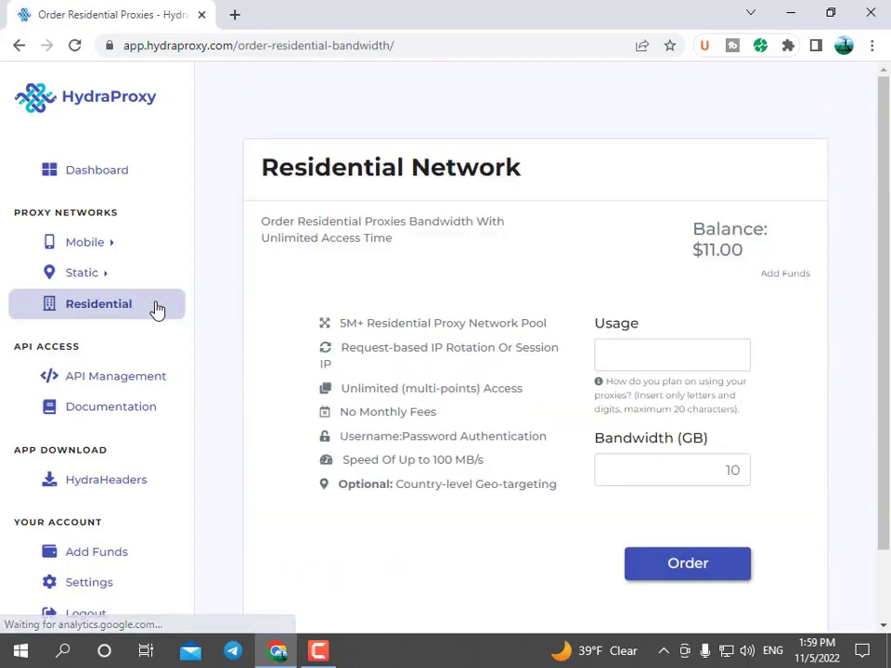
Step: Inspect the usage and bandwidth fields and the 5M+ Residential Proxy Network Pool feature
{"action": "scroll", "coordinate": [601, 323], "scroll_direction": "down", "scroll_amount": 1}
{"action": "left_click", "coordinate": [654, 266]}
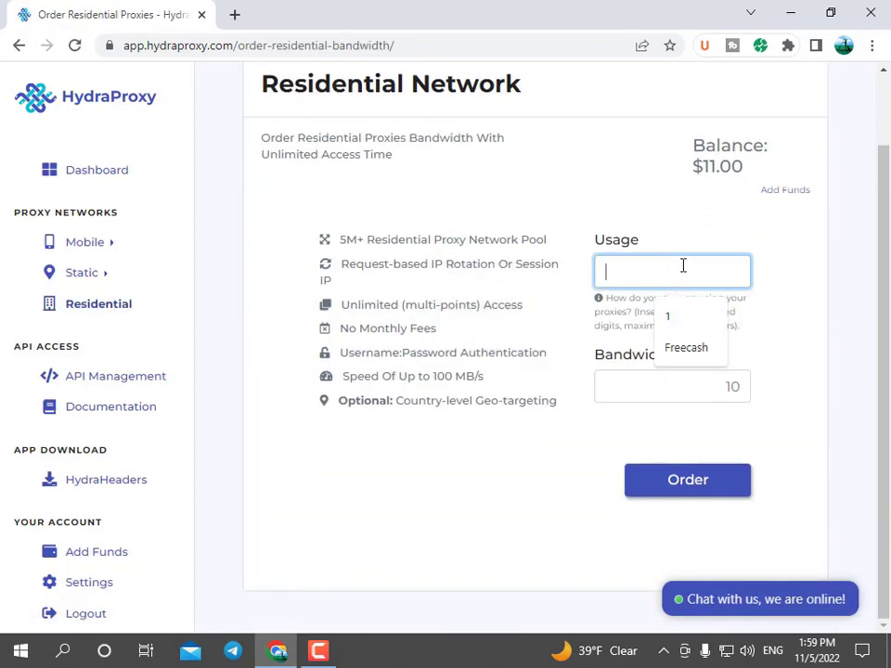
{"action": "left_click", "coordinate": [783, 285]}
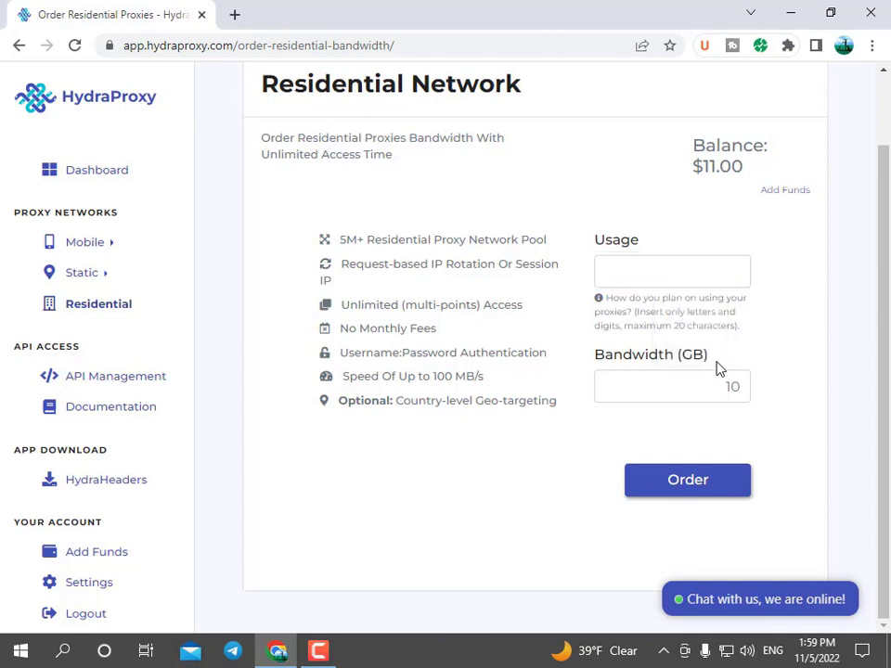
{"action": "left_click", "coordinate": [663, 378]}
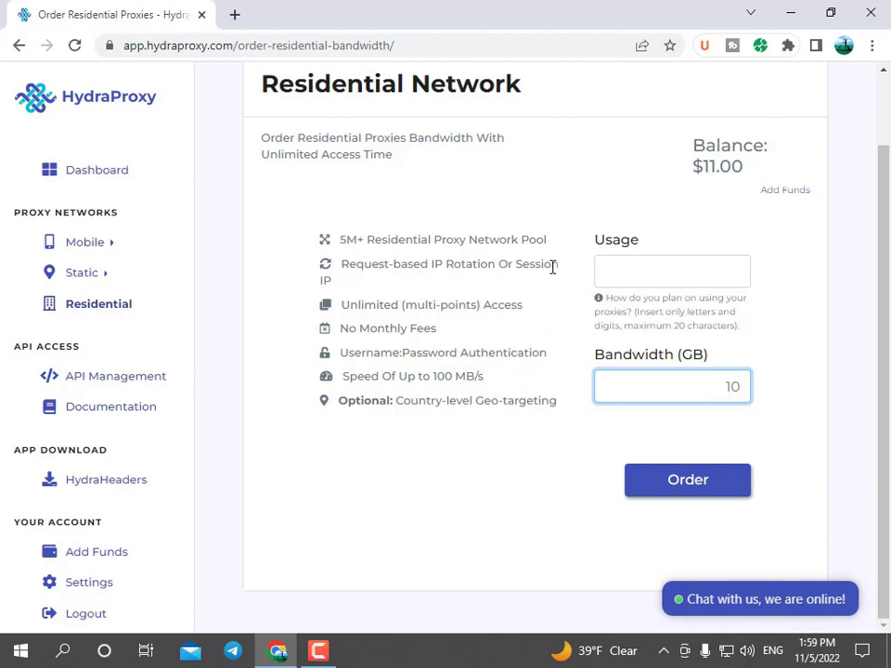
{"action": "scroll", "coordinate": [344, 306], "scroll_direction": "up", "scroll_amount": 2}
{"action": "left_click_drag", "start_coordinate": [338, 323], "coordinate": [536, 321]}
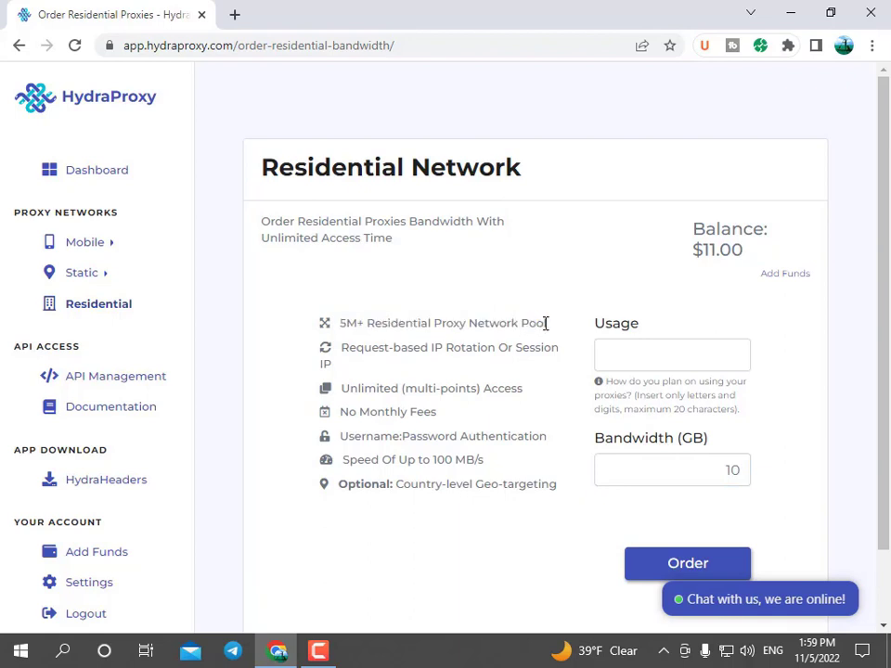
{"action": "left_click_drag", "start_coordinate": [545, 323], "coordinate": [336, 324]}
{"action": "left_click", "coordinate": [420, 276]}
{"action": "left_click_drag", "start_coordinate": [442, 326], "coordinate": [543, 325]}
{"action": "left_click", "coordinate": [533, 320]}
Step: Set the proxy usage purpose to Survey and clear the bandwidth amount
{"action": "left_click", "coordinate": [663, 351]}
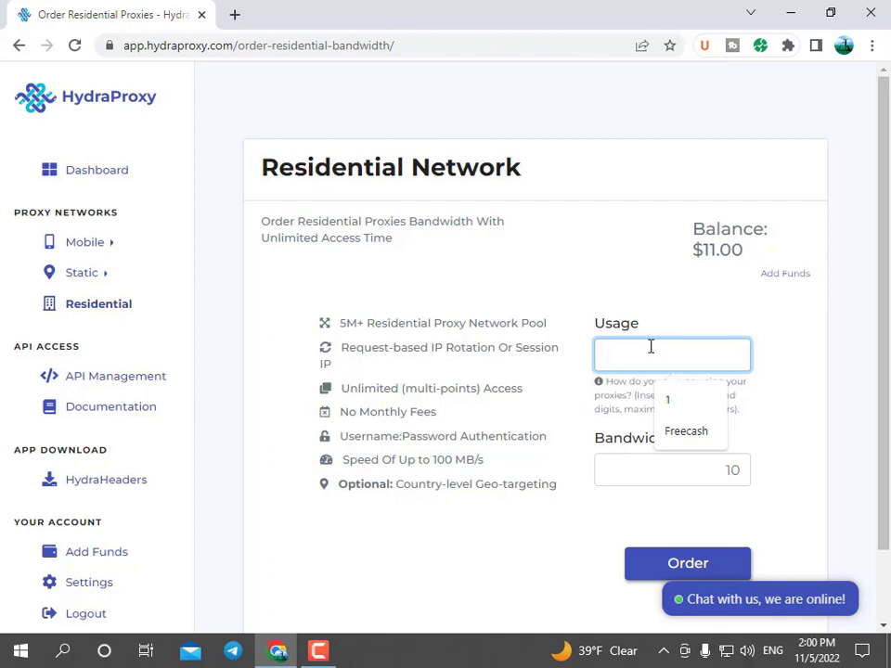
{"action": "type", "text": "Survey"}
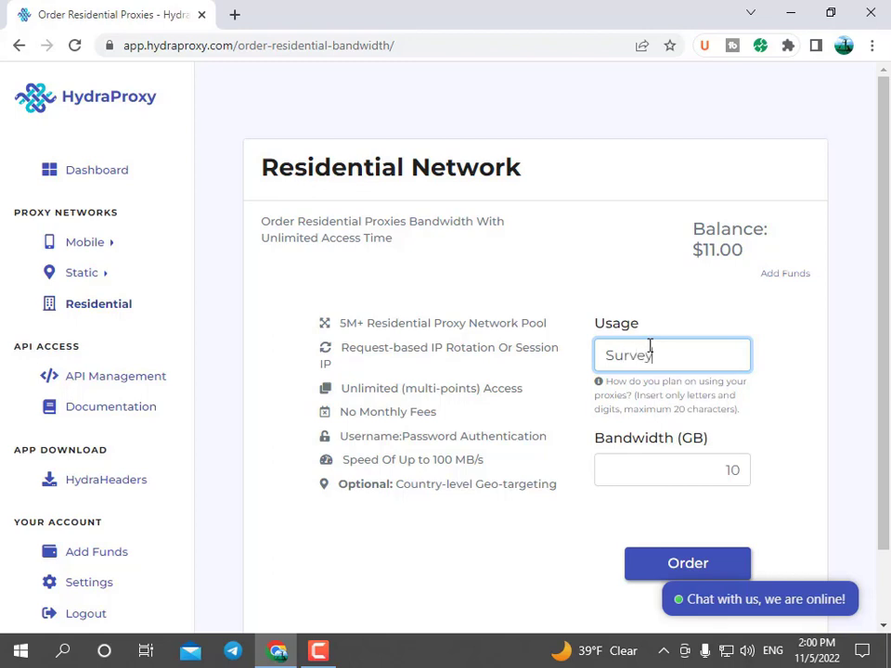
{"action": "left_click", "coordinate": [653, 464]}
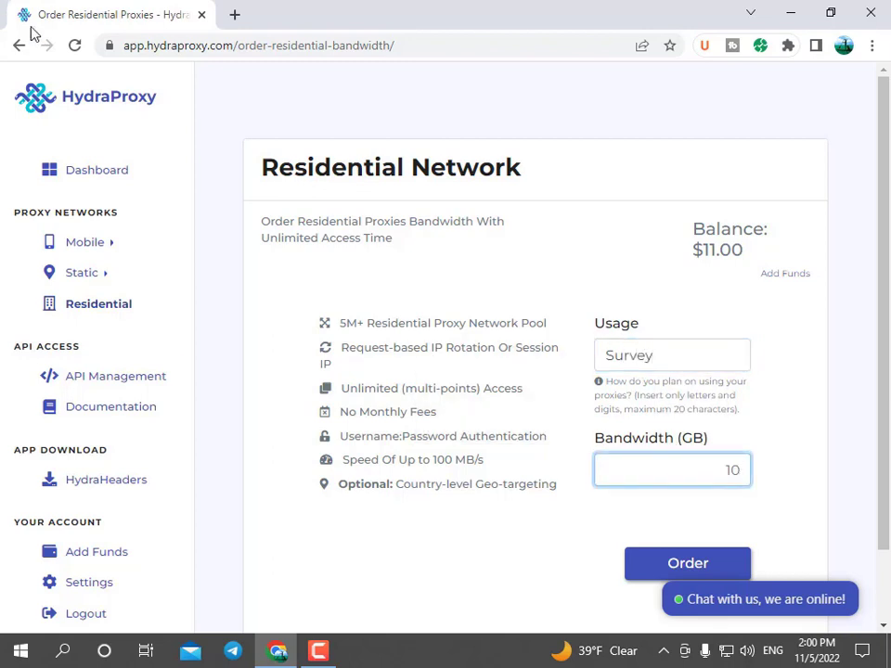
{"action": "key", "text": "BackSpace"}
{"action": "key", "text": "BackSpace"}
{"action": "key", "text": "BackSpace"}
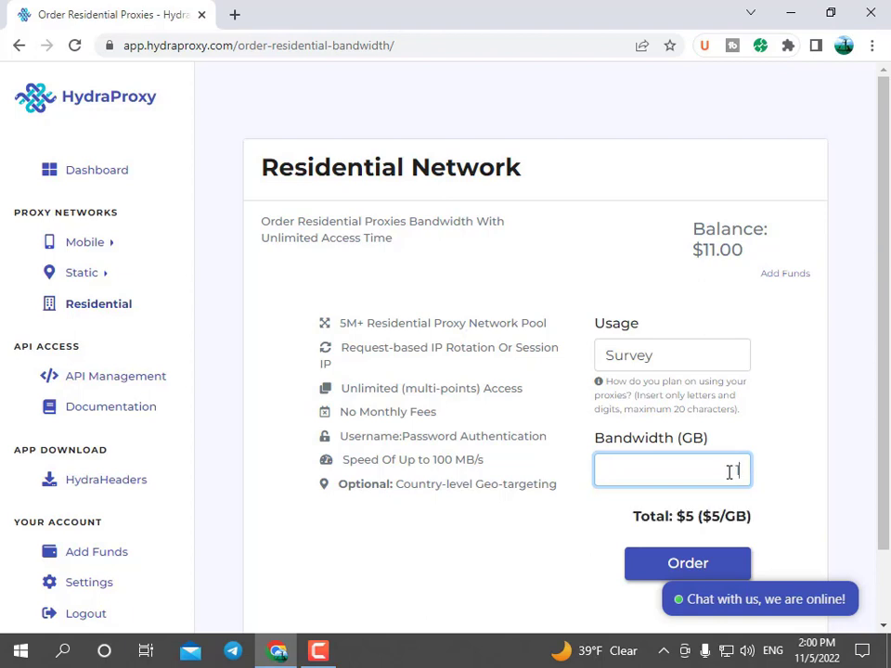
Step: Re-enter the bandwidth amount, trying 2 GB
{"action": "scroll", "coordinate": [743, 473], "scroll_direction": "down", "scroll_amount": 1}
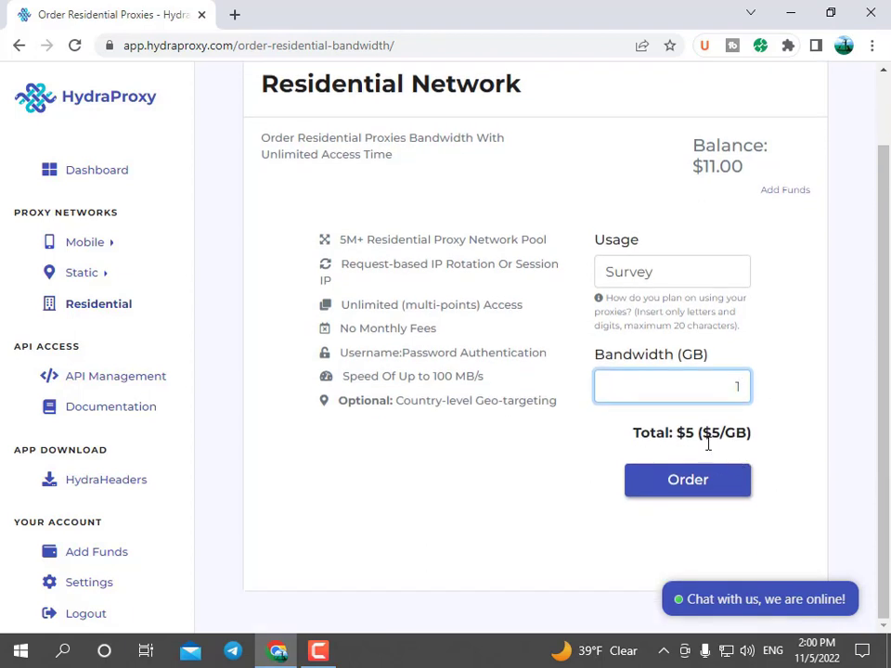
{"action": "left_click", "coordinate": [692, 434]}
{"action": "double_click", "coordinate": [689, 433]}
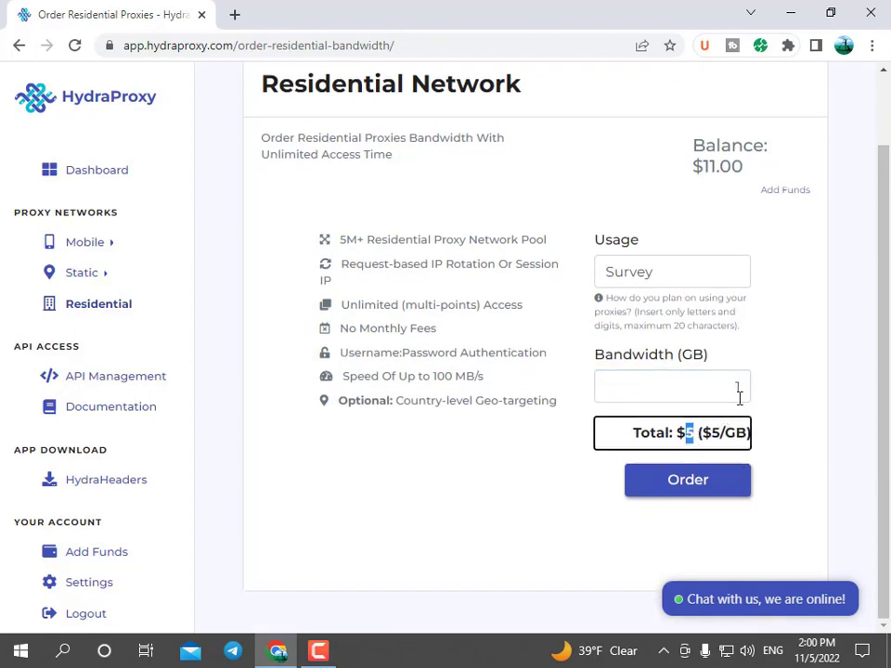
{"action": "left_click", "coordinate": [739, 396]}
{"action": "type", "text": "0"}
{"action": "key", "text": "BackSpace"}
{"action": "key", "text": "BackSpace"}
{"action": "type", "text": "2"}
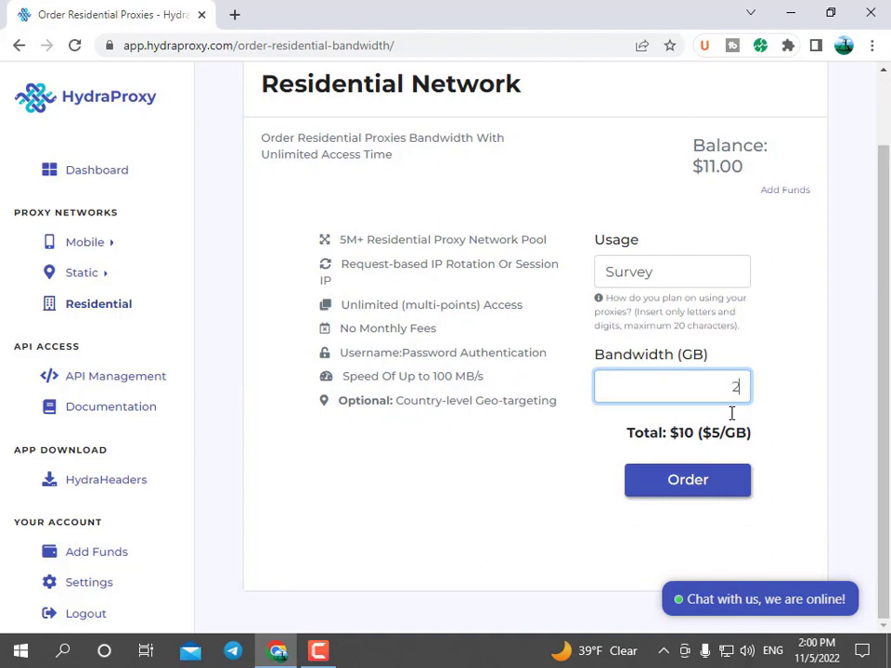
{"action": "left_click", "coordinate": [687, 432]}
{"action": "double_click", "coordinate": [688, 432]}
{"action": "left_click", "coordinate": [750, 432]}
Step: Lower the bandwidth to 1 GB and confirm the total reads $5
{"action": "scroll", "coordinate": [735, 386], "scroll_direction": "down", "scroll_amount": 1}
{"action": "scroll", "coordinate": [659, 381], "scroll_direction": "up", "scroll_amount": 2}
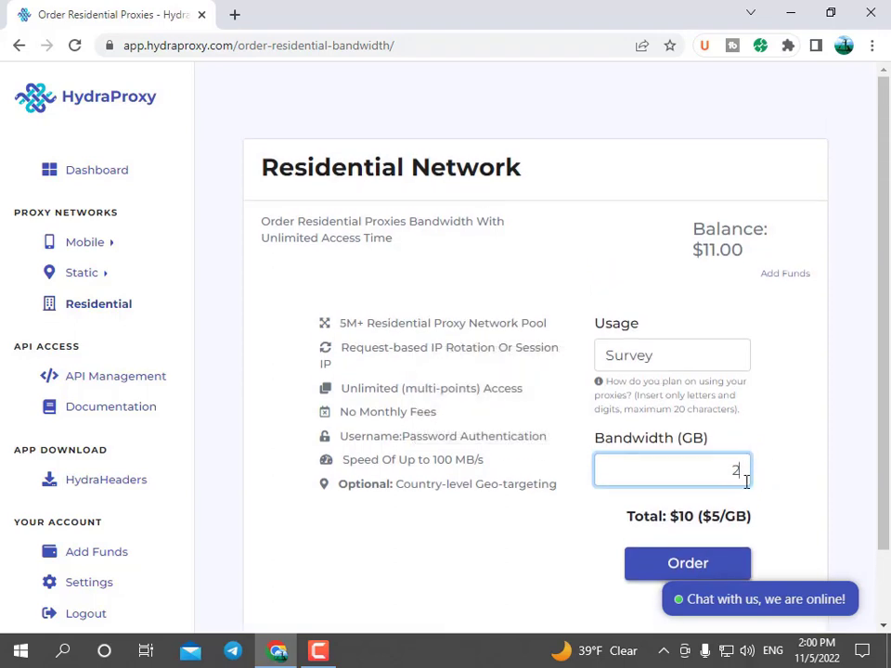
{"action": "double_click", "coordinate": [696, 517]}
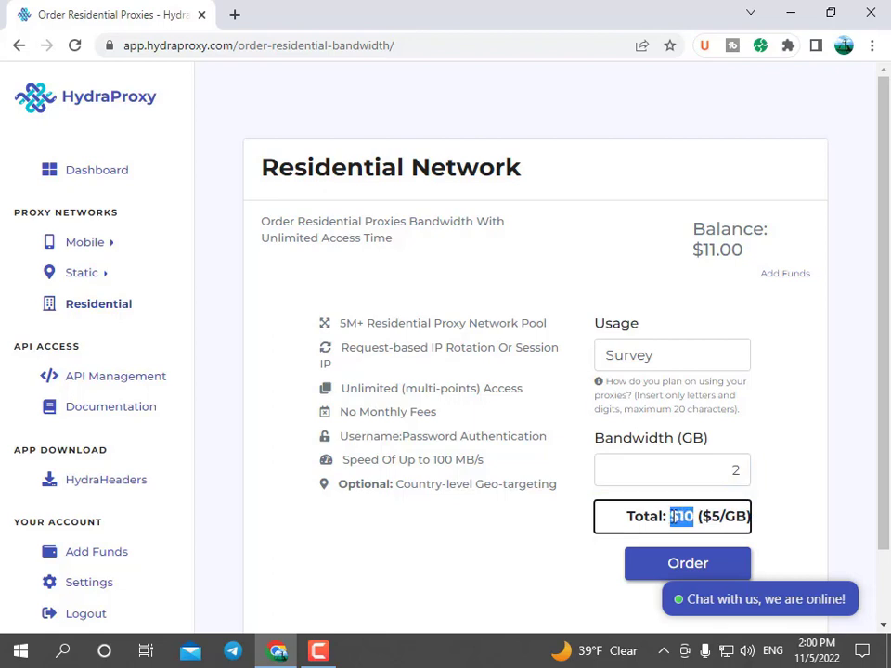
{"action": "left_click", "coordinate": [508, 524]}
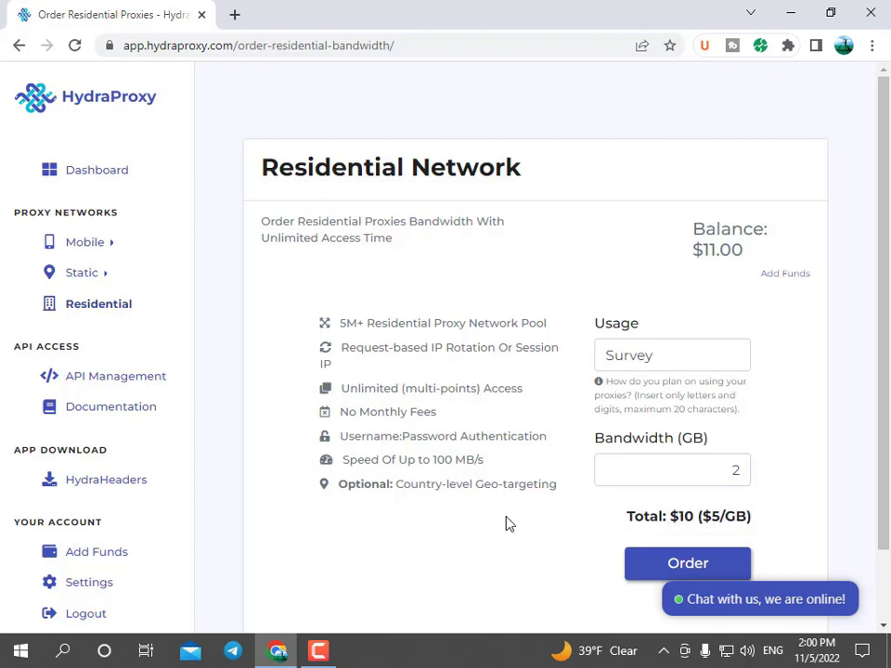
{"action": "left_click", "coordinate": [734, 476]}
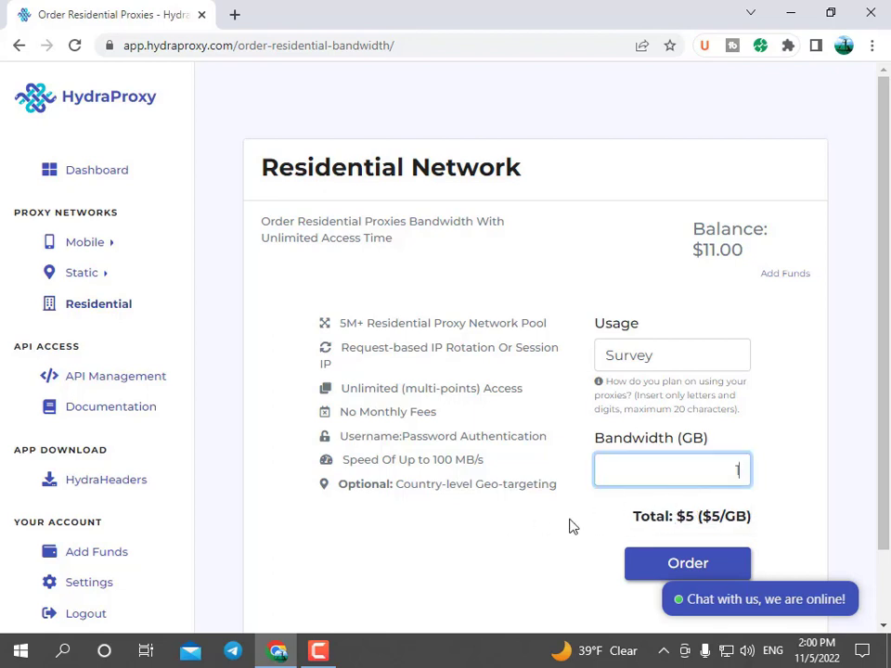
{"action": "scroll", "coordinate": [724, 464], "scroll_direction": "down", "scroll_amount": 2}
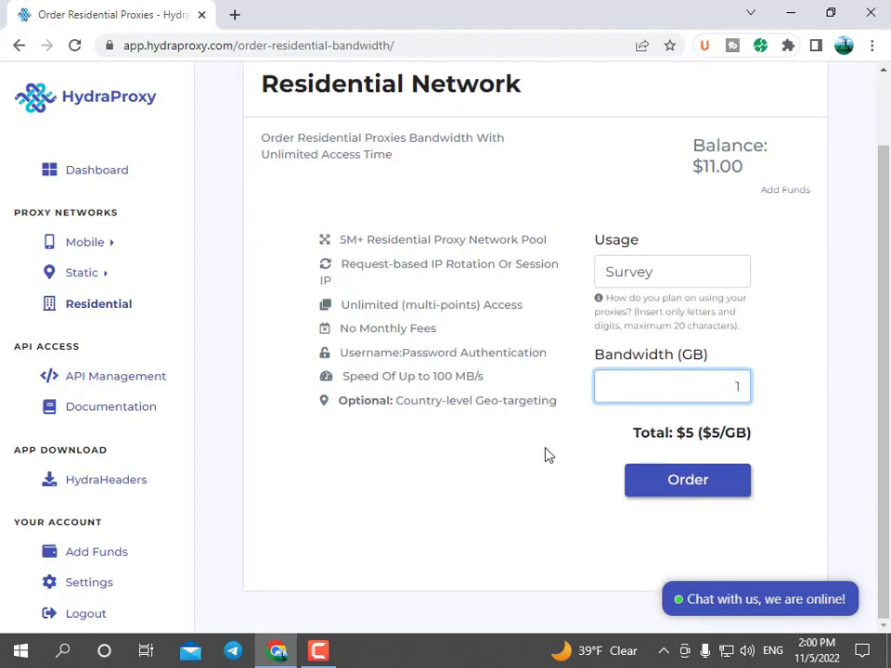
Step: Place the 1 GB order, close the activation notice, and find order 130395 on the Dashboard
{"action": "left_click", "coordinate": [678, 492]}
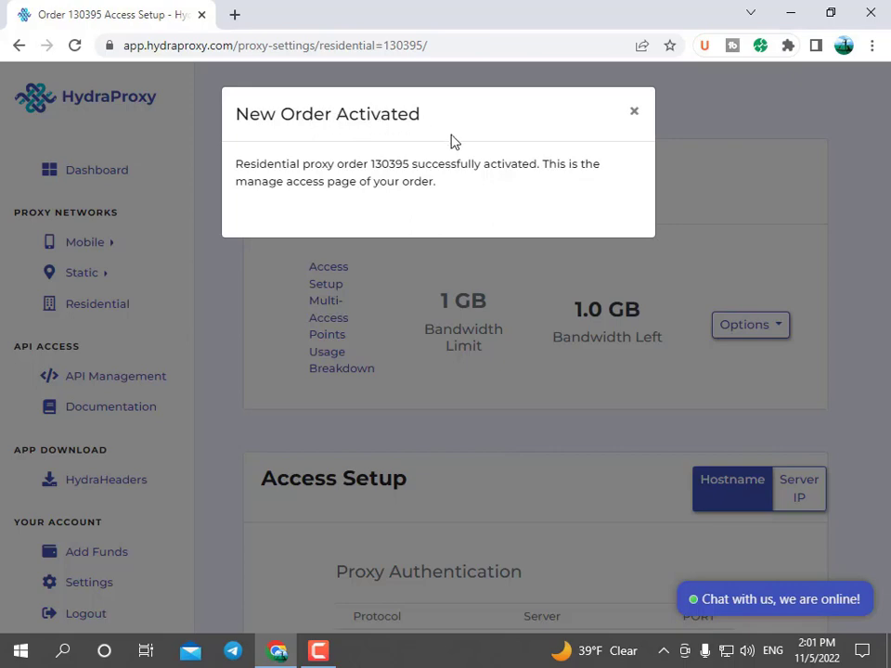
{"action": "left_click", "coordinate": [635, 112]}
{"action": "scroll", "coordinate": [661, 186], "scroll_direction": "down", "scroll_amount": 4}
{"action": "scroll", "coordinate": [670, 237], "scroll_direction": "down", "scroll_amount": 2}
{"action": "left_click", "coordinate": [97, 170]}
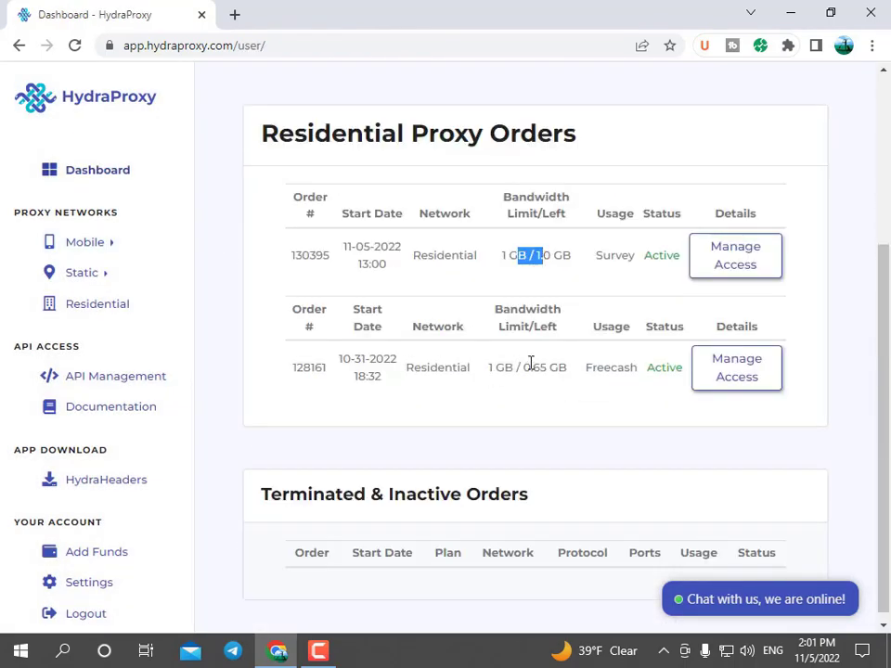
{"action": "left_click", "coordinate": [546, 260]}
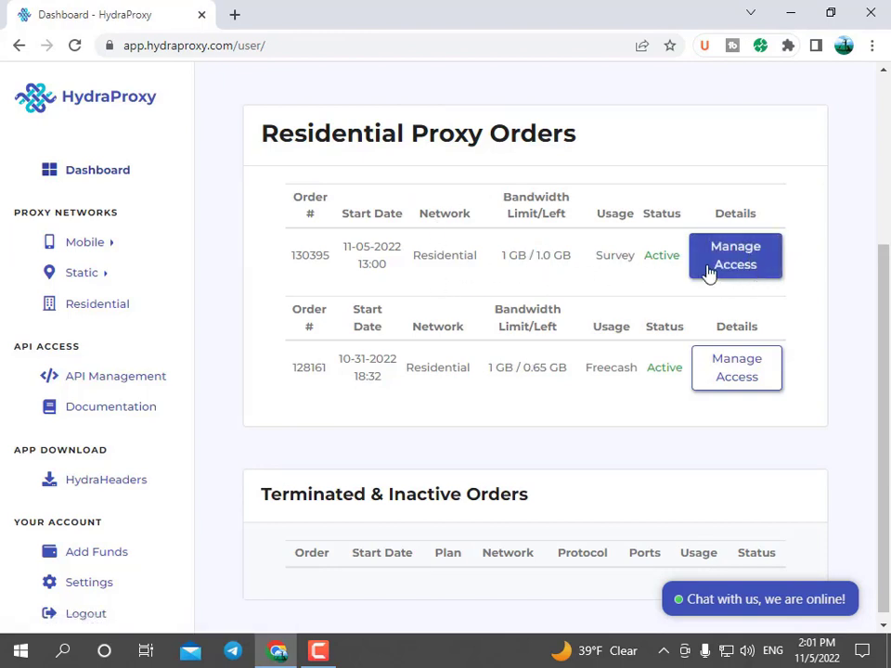
{"action": "left_click", "coordinate": [730, 265]}
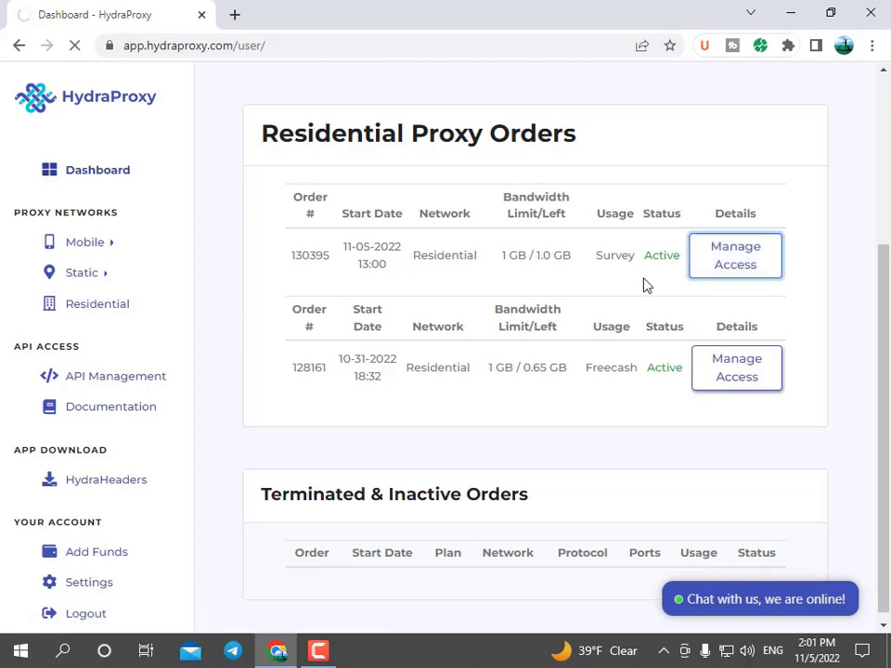
{"action": "scroll", "coordinate": [566, 274], "scroll_direction": "down", "scroll_amount": 2}
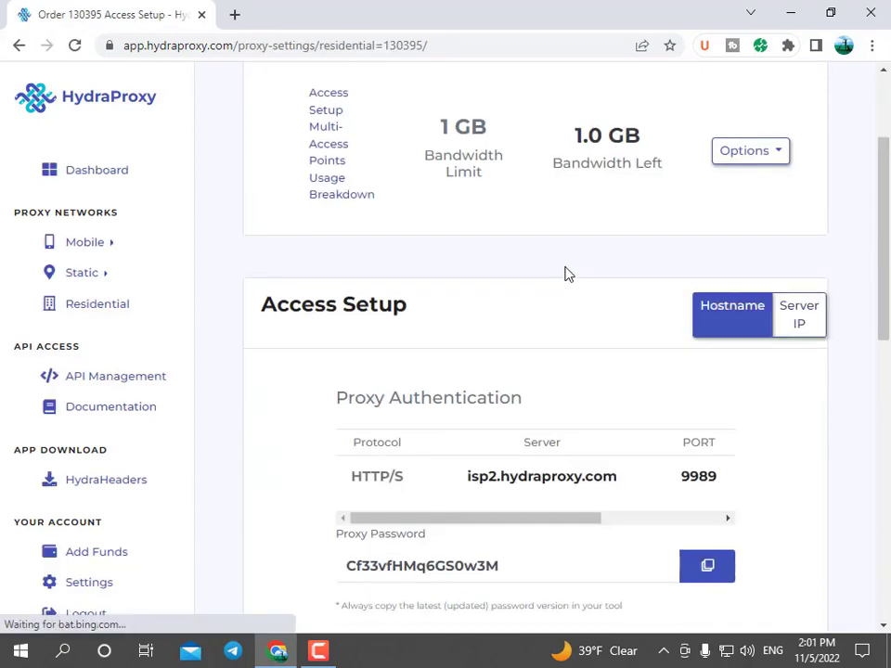
{"action": "scroll", "coordinate": [568, 274], "scroll_direction": "down", "scroll_amount": 1}
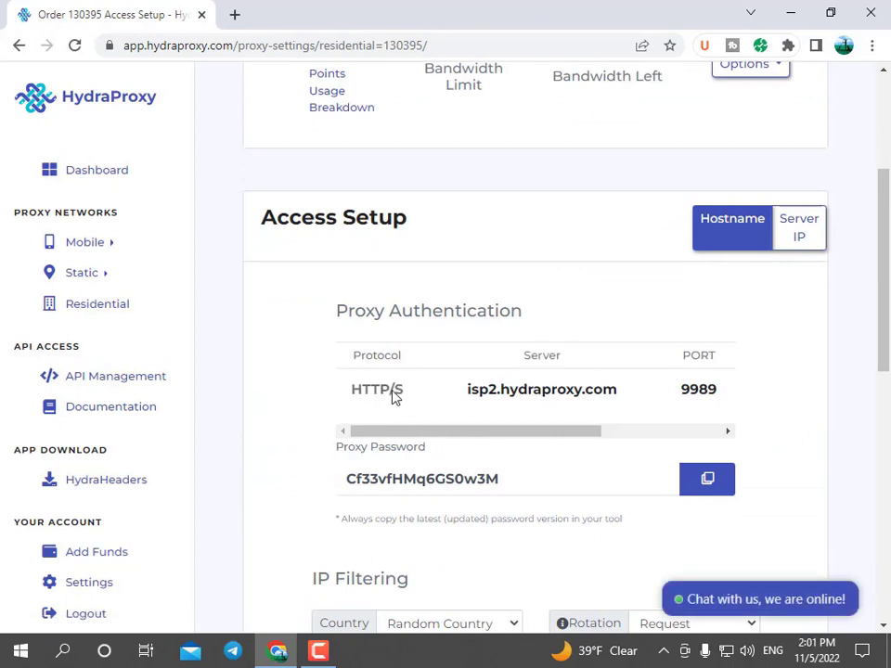
{"action": "mouse_move", "coordinate": [538, 432]}
{"action": "left_mouse_down"}
{"action": "mouse_move", "coordinate": [656, 435]}
{"action": "mouse_move", "coordinate": [536, 442]}
{"action": "mouse_move", "coordinate": [666, 441]}
{"action": "mouse_move", "coordinate": [484, 445]}
{"action": "left_mouse_up"}
{"action": "scroll", "coordinate": [618, 318], "scroll_direction": "up", "scroll_amount": 1}
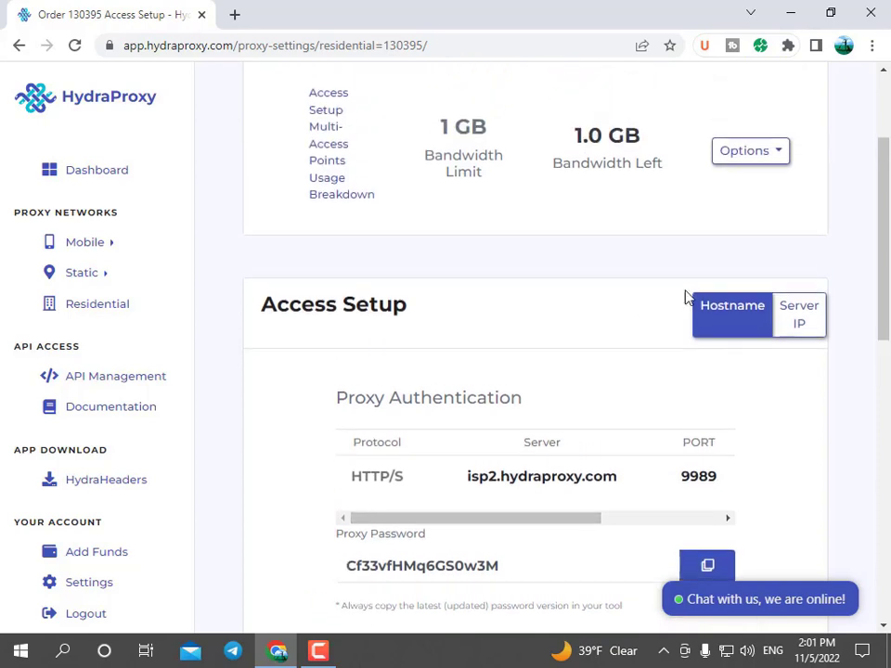
{"action": "left_click", "coordinate": [801, 317]}
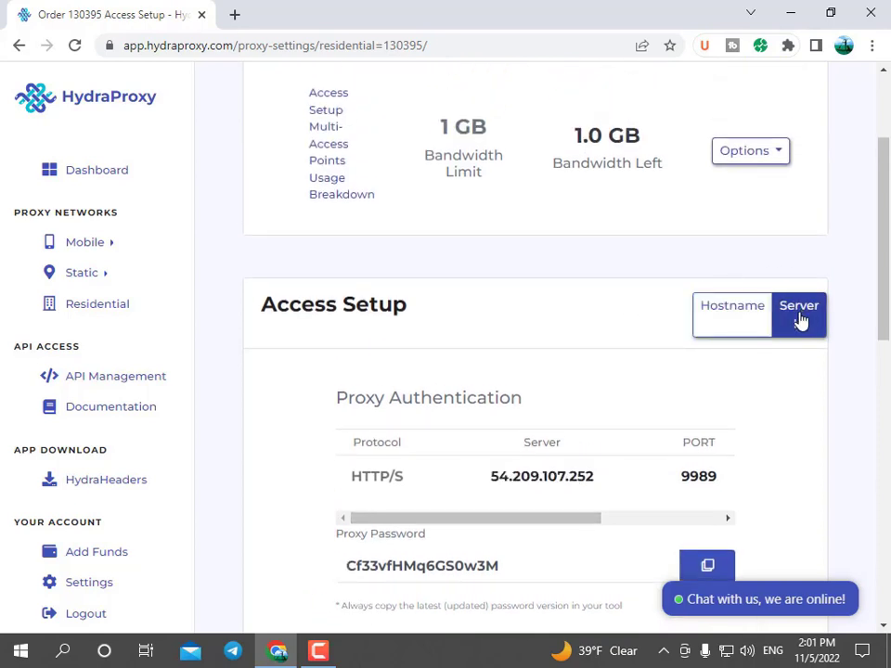
{"action": "scroll", "coordinate": [622, 380], "scroll_direction": "down", "scroll_amount": 2}
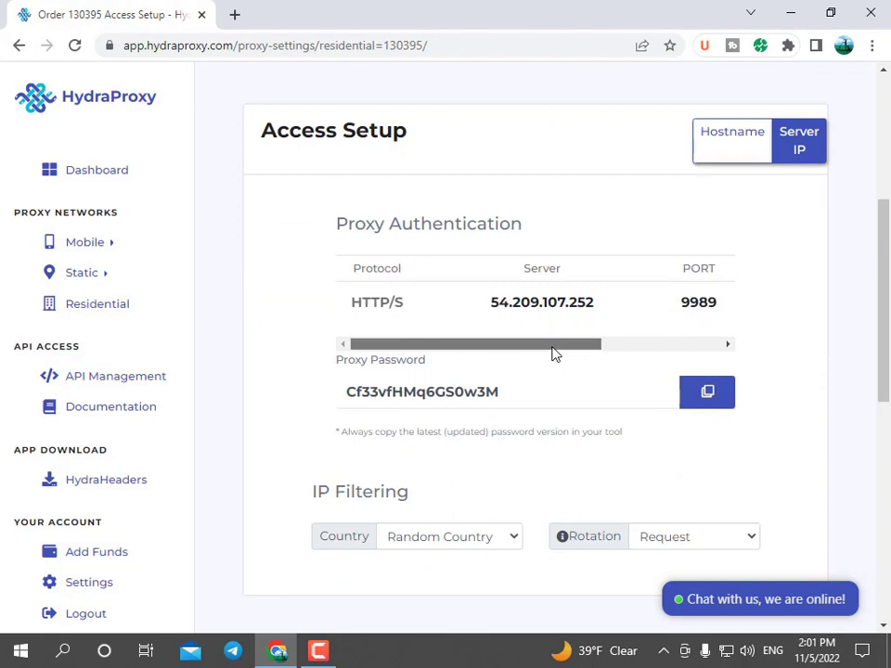
{"action": "left_click_drag", "start_coordinate": [554, 353], "coordinate": [589, 353]}
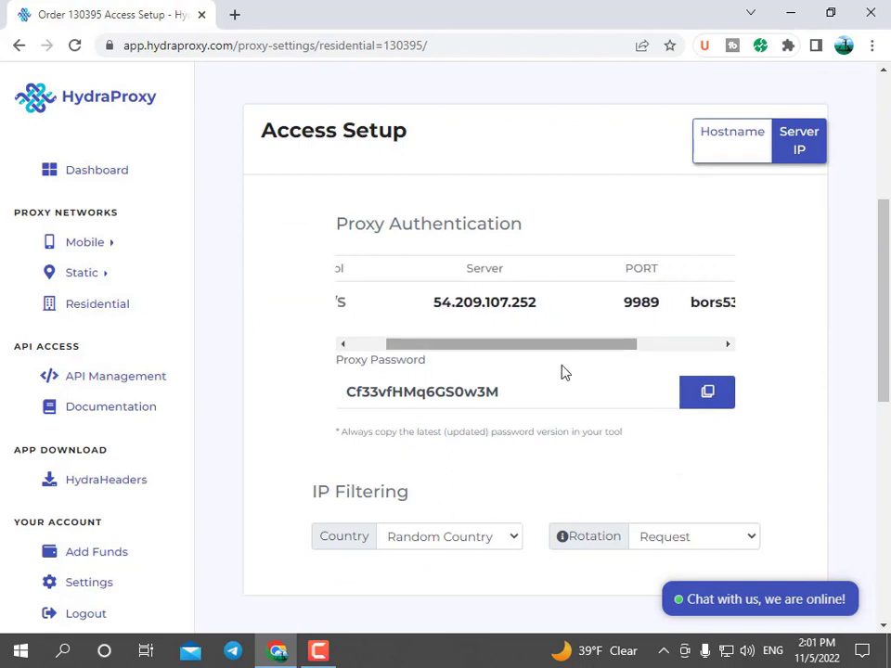
Step: Set IP Filtering Country to United States
{"action": "left_click", "coordinate": [517, 541]}
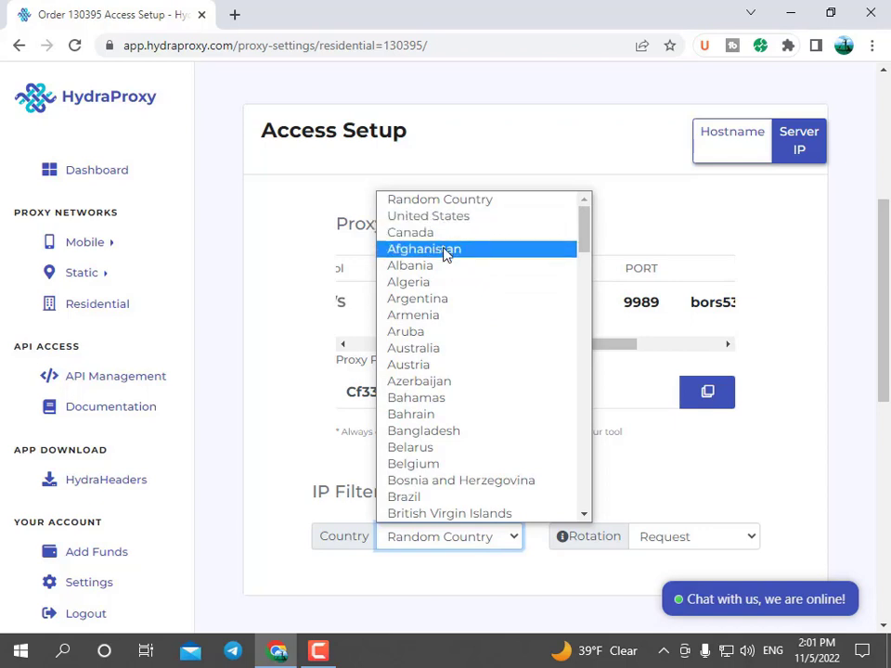
{"action": "scroll", "coordinate": [436, 365], "scroll_direction": "down", "scroll_amount": 2}
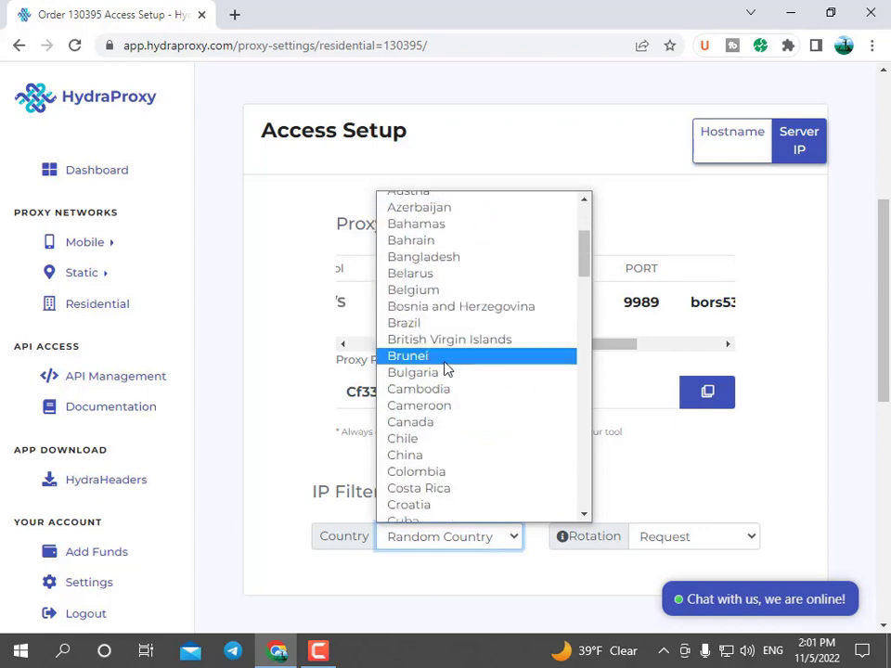
{"action": "scroll", "coordinate": [445, 366], "scroll_direction": "up", "scroll_amount": 2}
{"action": "scroll", "coordinate": [446, 352], "scroll_direction": "down", "scroll_amount": 1}
{"action": "scroll", "coordinate": [446, 352], "scroll_direction": "down", "scroll_amount": 2}
{"action": "scroll", "coordinate": [447, 352], "scroll_direction": "down", "scroll_amount": 7}
{"action": "left_click_drag", "start_coordinate": [583, 301], "coordinate": [583, 473]}
{"action": "type", "text": "my"}
{"action": "scroll", "coordinate": [483, 366], "scroll_direction": "up", "scroll_amount": 10}
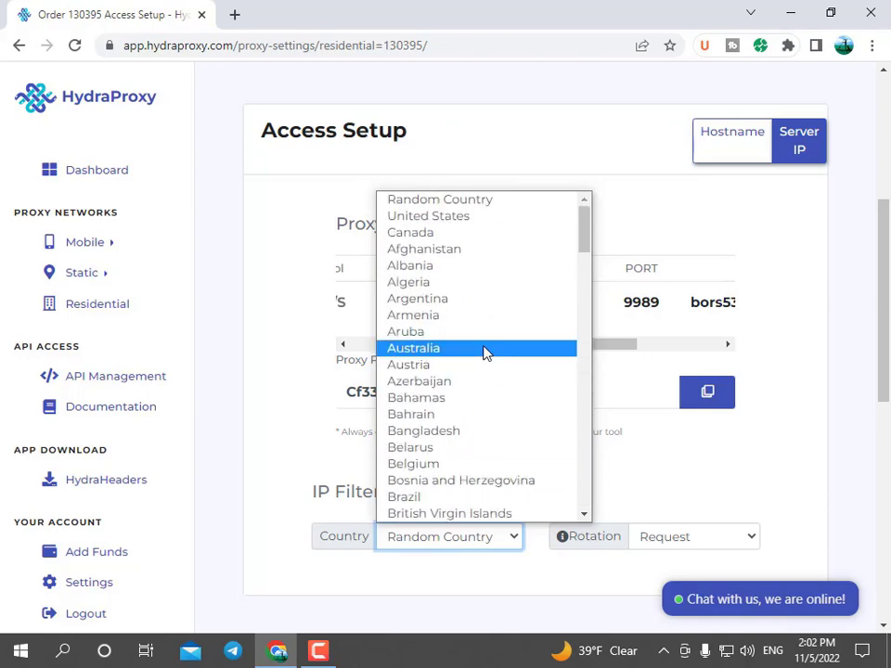
{"action": "left_click", "coordinate": [430, 219]}
Step: Review the updated password with its UnitedStates tag and the 50 Multi-Access Points
{"action": "scroll", "coordinate": [505, 475], "scroll_direction": "down", "scroll_amount": 1}
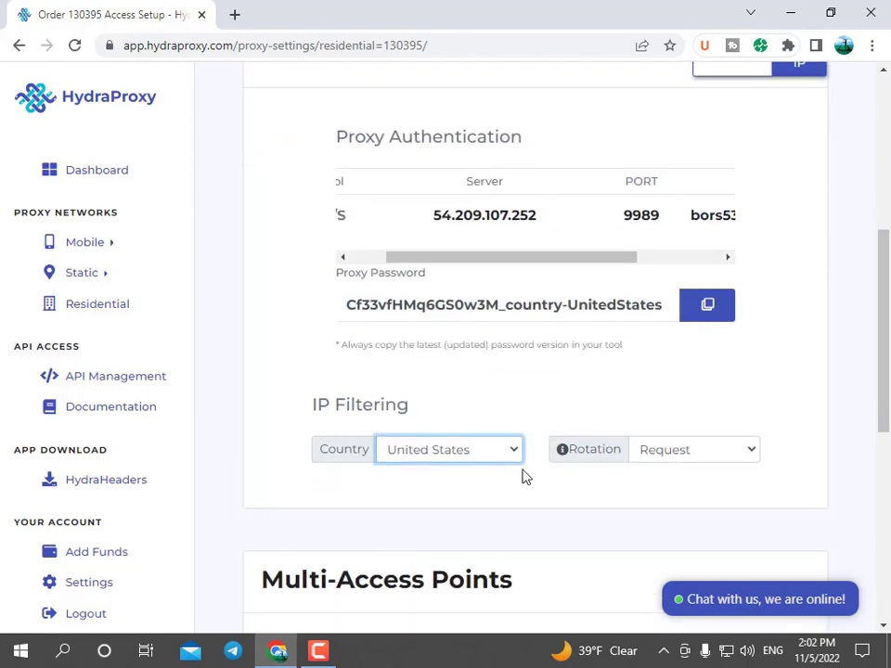
{"action": "left_click_drag", "start_coordinate": [586, 259], "coordinate": [689, 280]}
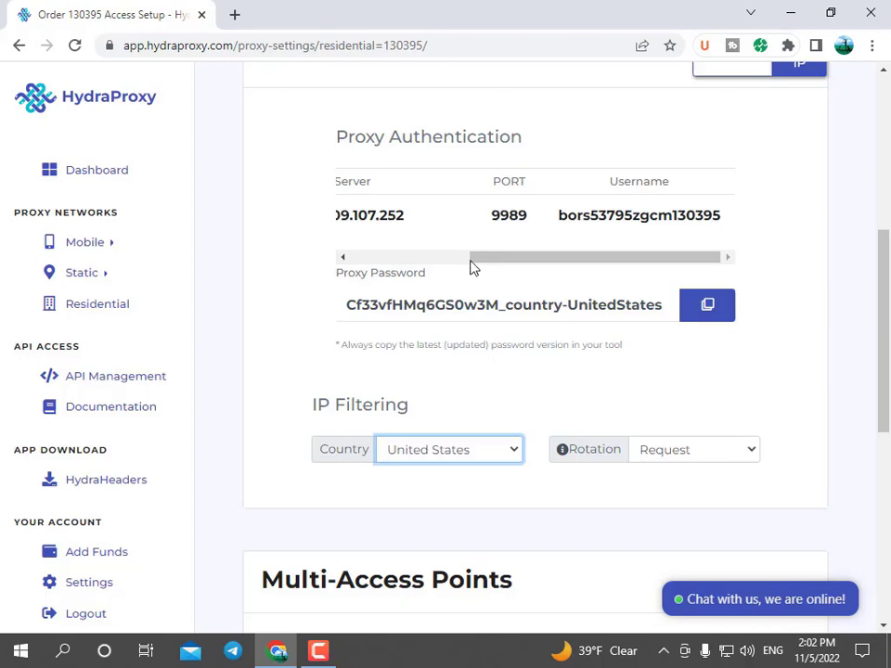
{"action": "scroll", "coordinate": [582, 418], "scroll_direction": "up", "scroll_amount": 1}
{"action": "scroll", "coordinate": [520, 279], "scroll_direction": "up", "scroll_amount": 2}
{"action": "scroll", "coordinate": [538, 295], "scroll_direction": "up", "scroll_amount": 2}
{"action": "scroll", "coordinate": [538, 294], "scroll_direction": "down", "scroll_amount": 1}
{"action": "scroll", "coordinate": [540, 294], "scroll_direction": "down", "scroll_amount": 2}
{"action": "scroll", "coordinate": [548, 292], "scroll_direction": "down", "scroll_amount": 1}
{"action": "scroll", "coordinate": [612, 293], "scroll_direction": "down", "scroll_amount": 1}
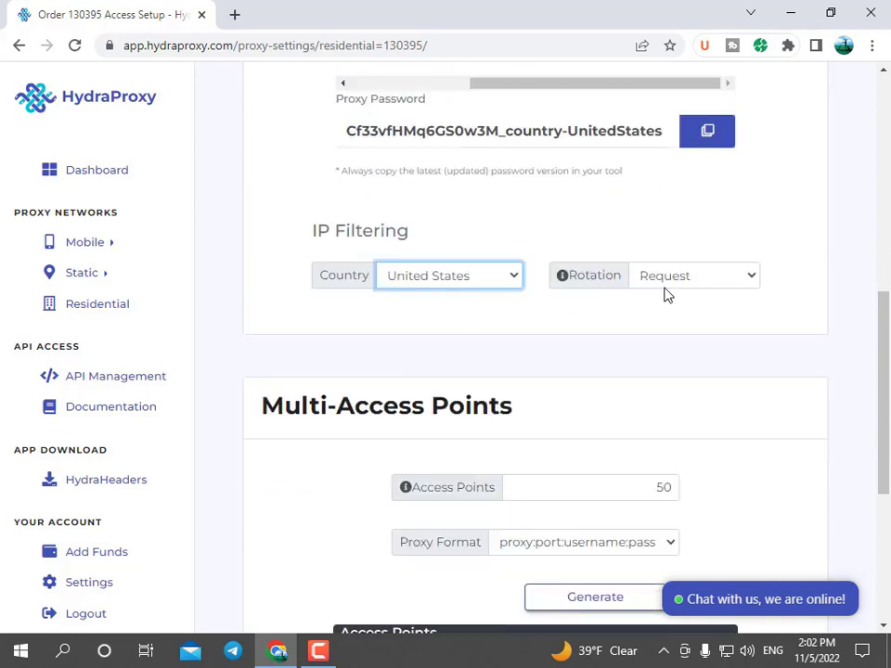
Step: Set the proxy's IP rotation to Sticky
{"action": "scroll", "coordinate": [739, 285], "scroll_direction": "up", "scroll_amount": 1}
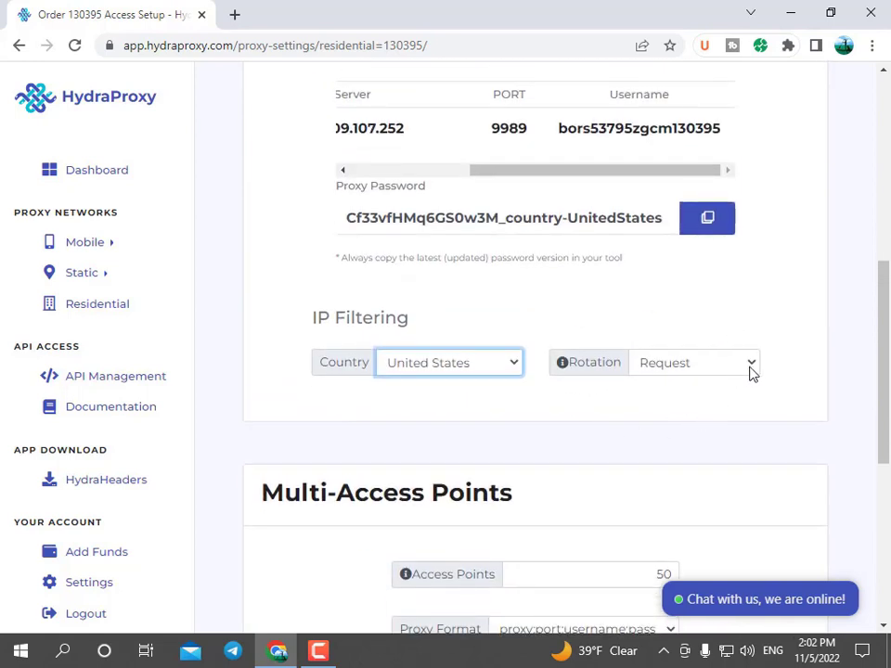
{"action": "left_click", "coordinate": [754, 368]}
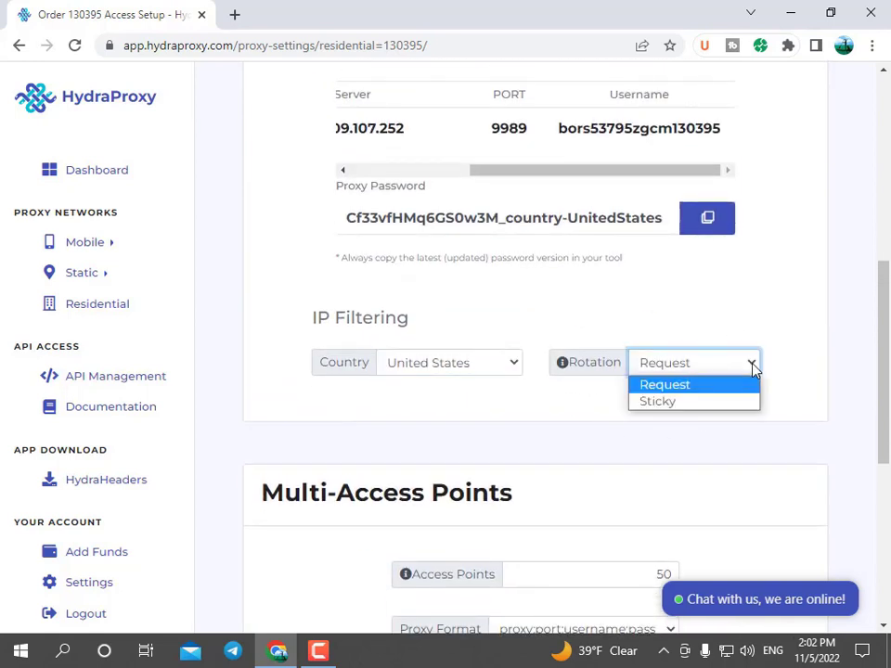
{"action": "left_click", "coordinate": [705, 403]}
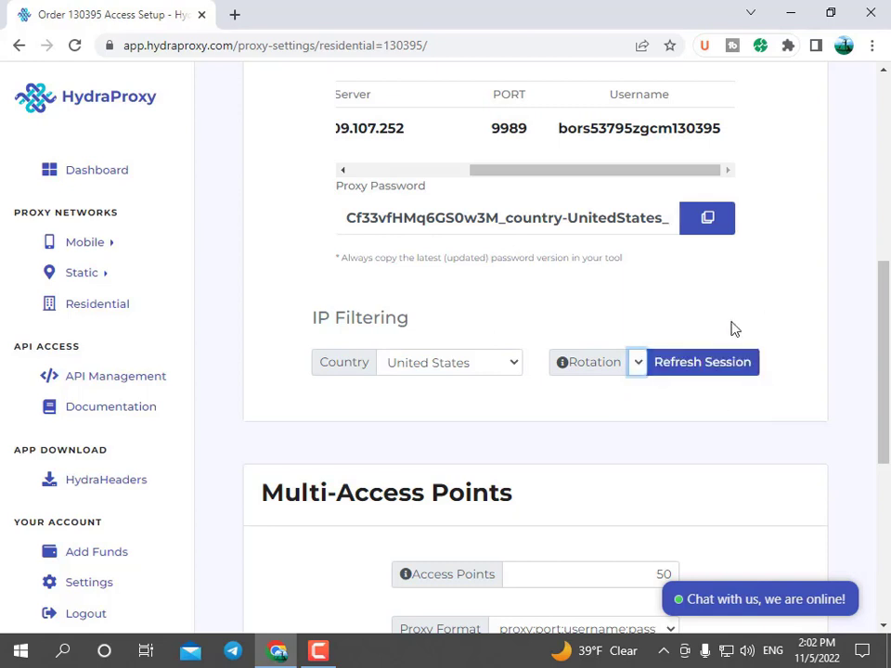
Step: Copy the server IP 54.209.107.252 from the credentials table
{"action": "scroll", "coordinate": [612, 283], "scroll_direction": "up", "scroll_amount": 1}
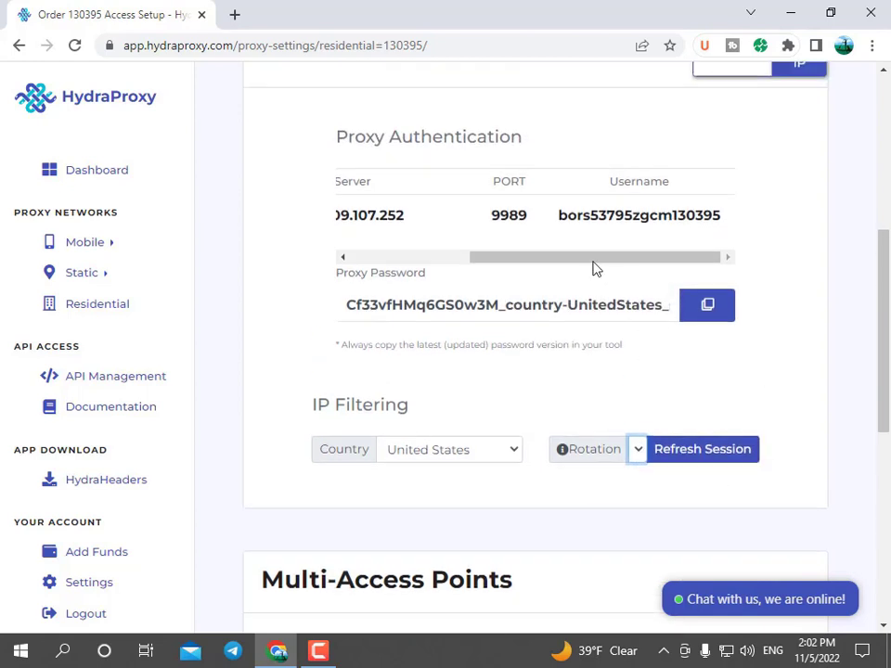
{"action": "left_click_drag", "start_coordinate": [590, 259], "coordinate": [472, 258]}
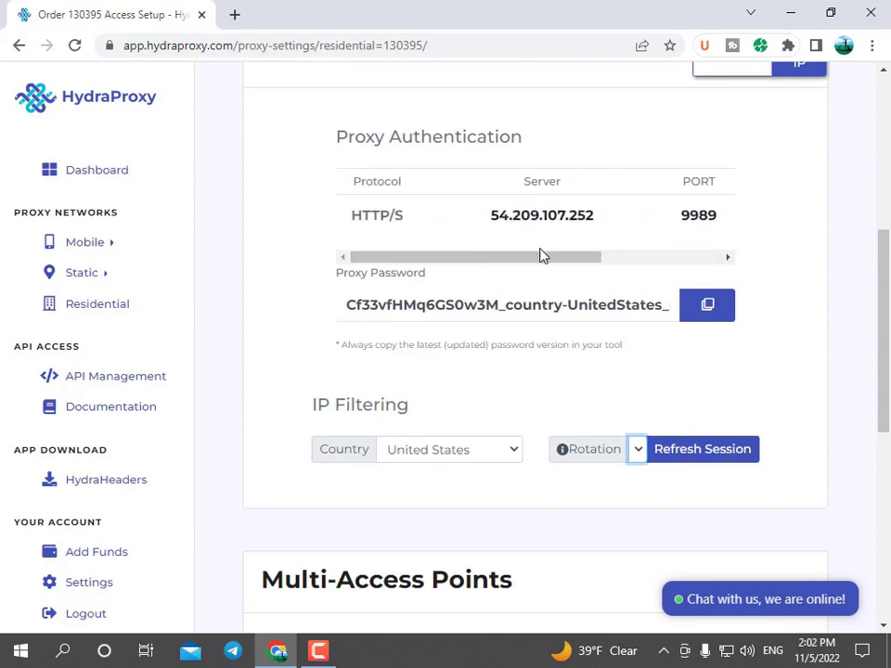
{"action": "mouse_move", "coordinate": [538, 258]}
{"action": "left_mouse_down"}
{"action": "mouse_move", "coordinate": [651, 272]}
{"action": "mouse_move", "coordinate": [538, 264]}
{"action": "left_mouse_up"}
{"action": "scroll", "coordinate": [499, 254], "scroll_direction": "up", "scroll_amount": 2}
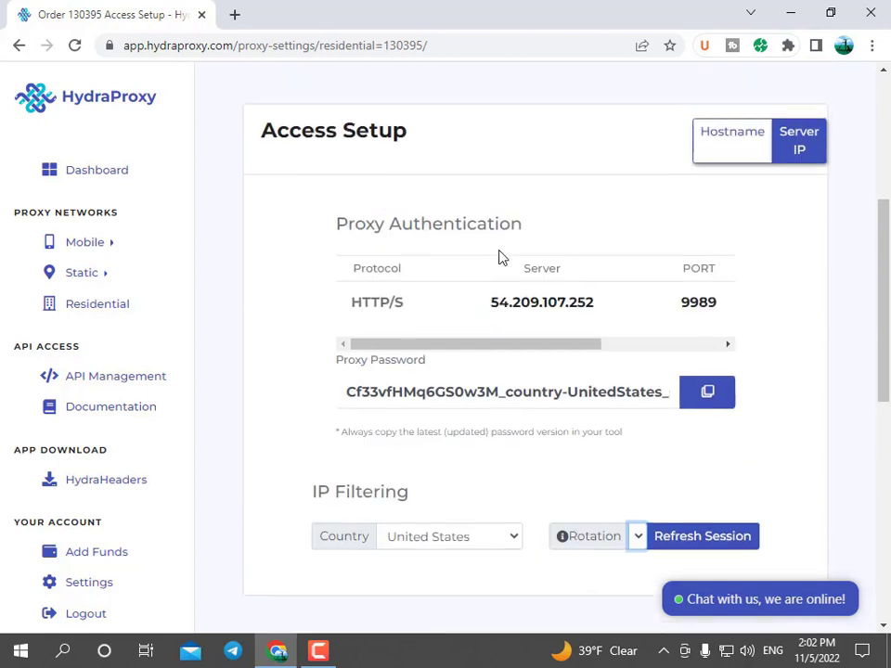
{"action": "left_click", "coordinate": [547, 314]}
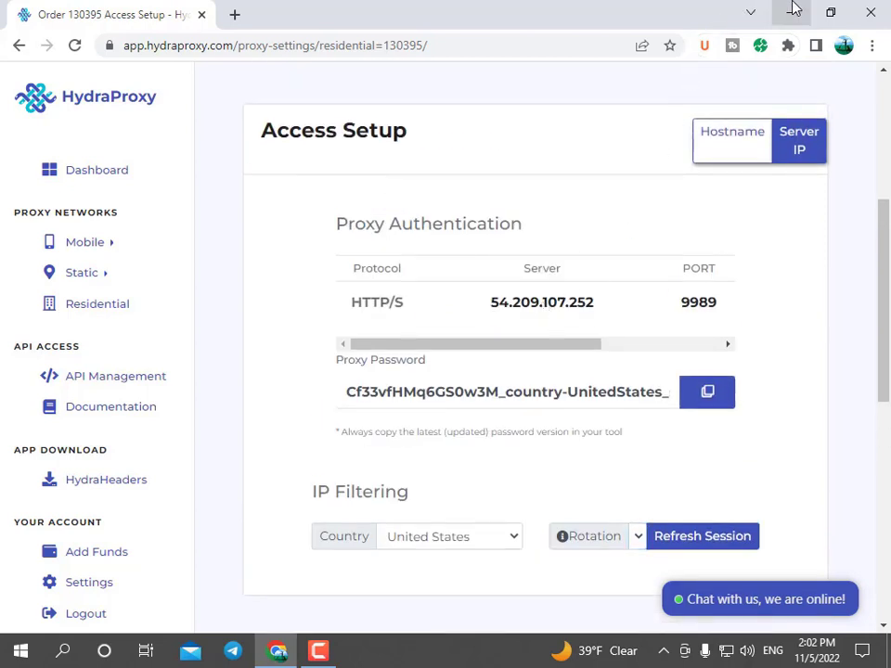
Step: Minimize the browser and begin a new GoLogin browser profile
{"action": "left_click", "coordinate": [791, 11]}
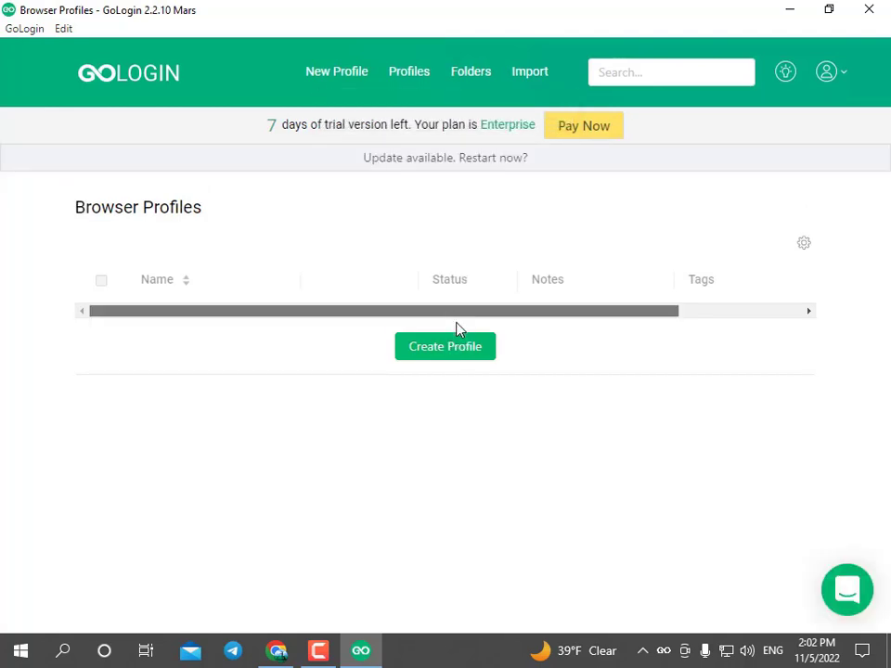
{"action": "left_click", "coordinate": [467, 352]}
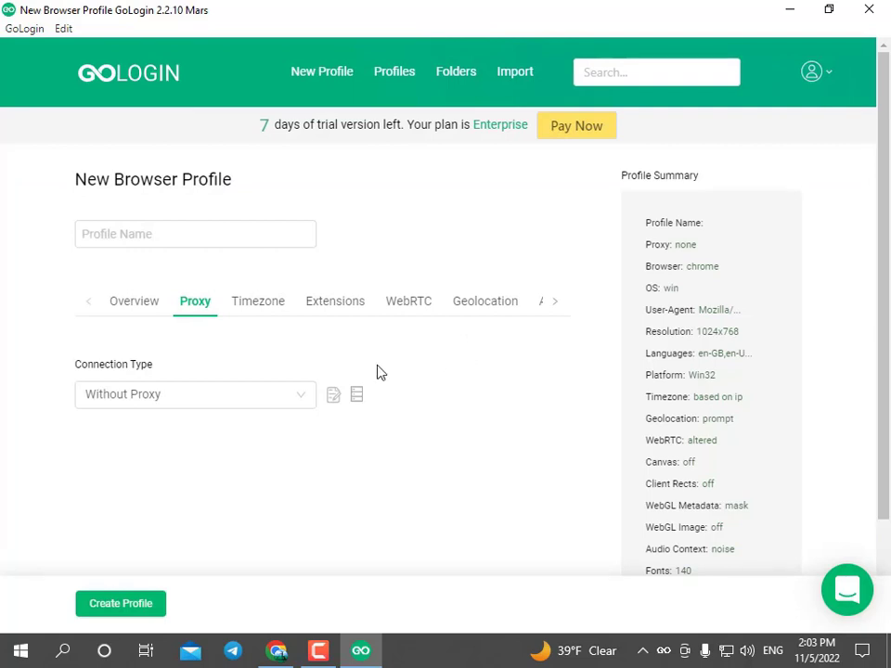
Step: Choose HTTP Proxy and enter host 54.209.107.252
{"action": "left_click", "coordinate": [304, 395]}
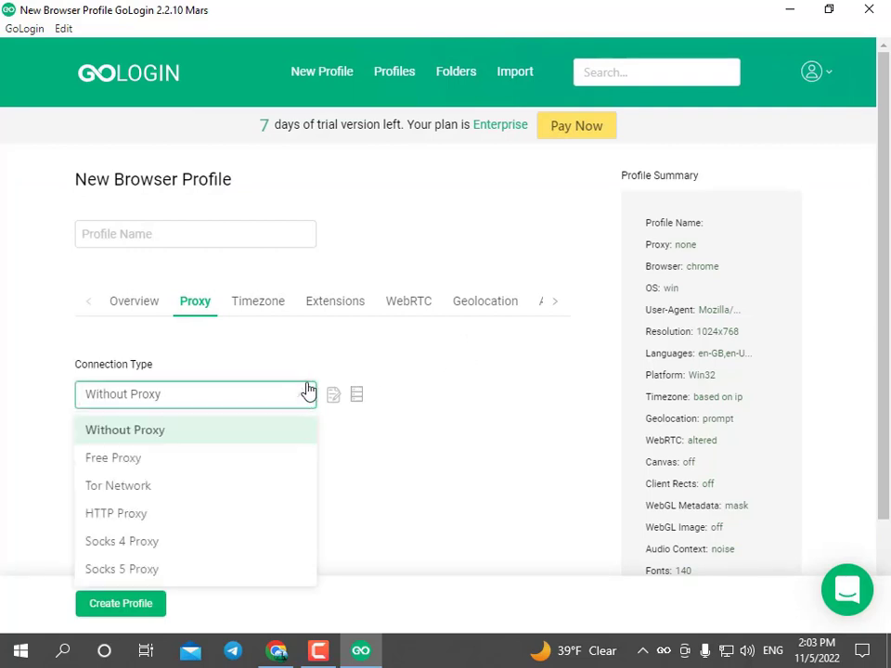
{"action": "left_click", "coordinate": [170, 516]}
{"action": "scroll", "coordinate": [465, 456], "scroll_direction": "down", "scroll_amount": 3}
{"action": "left_click", "coordinate": [143, 348]}
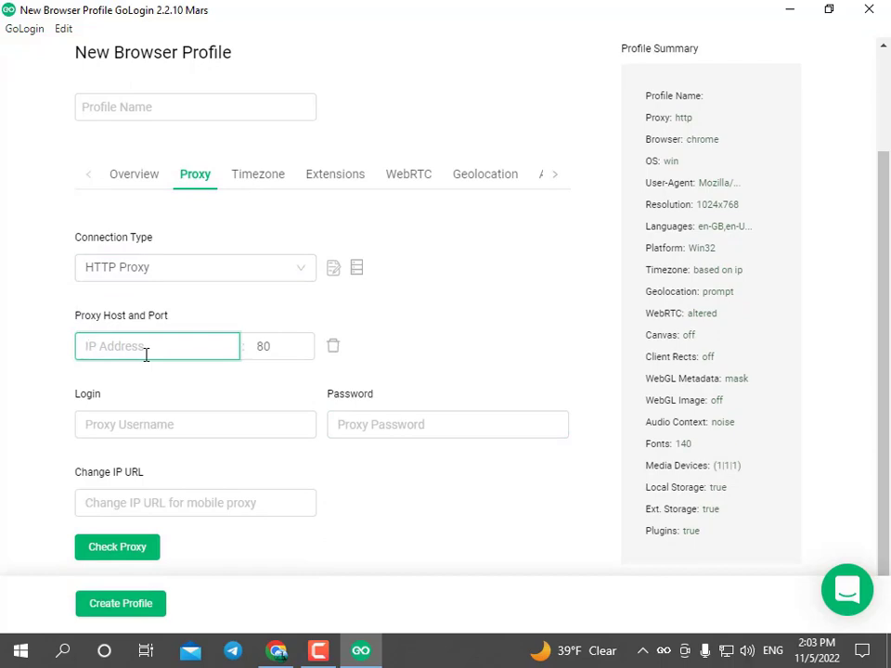
{"action": "type", "text": "54.209.107.252"}
{"action": "left_click", "coordinate": [281, 650]}
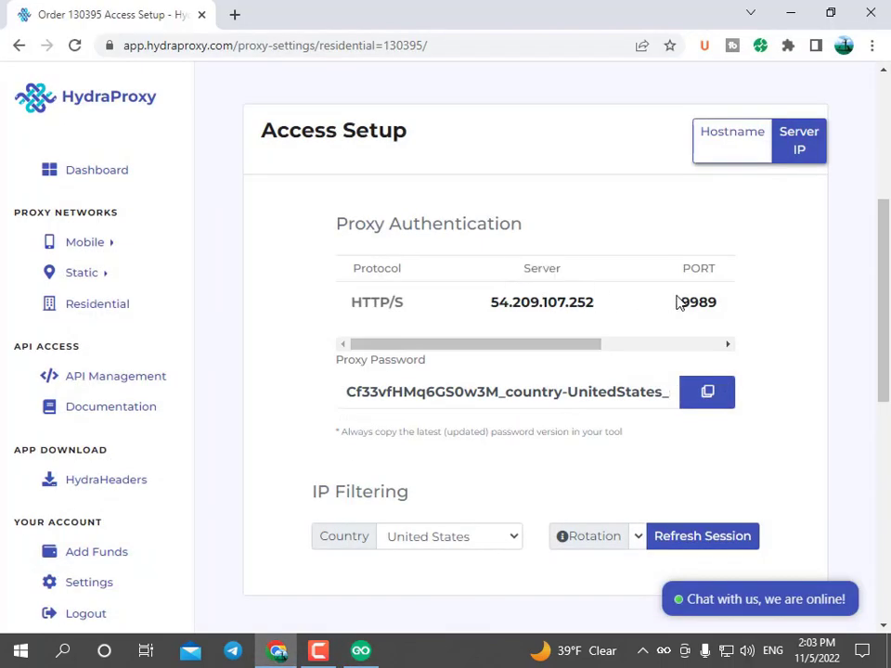
{"action": "left_click", "coordinate": [360, 650]}
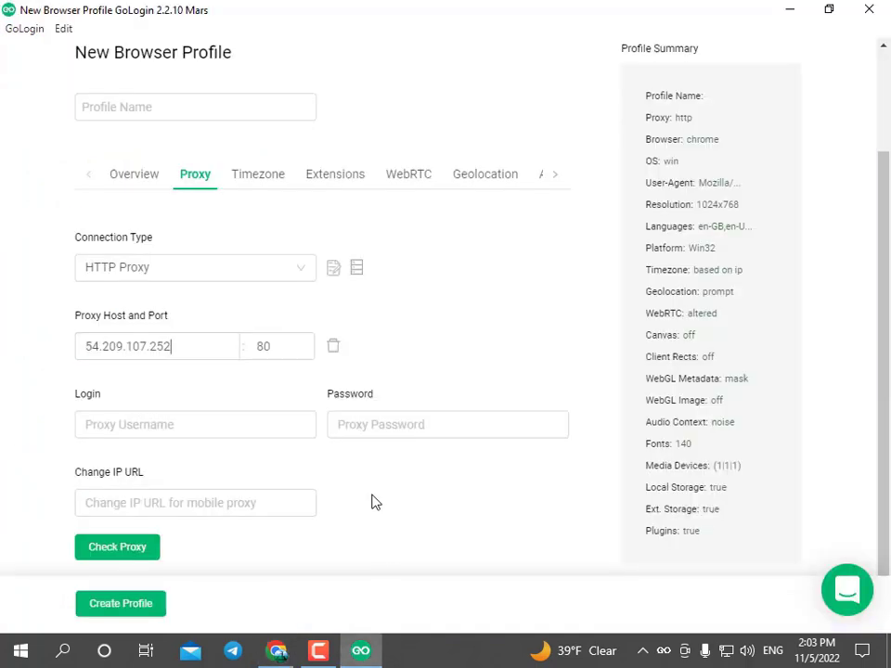
Step: Replace the default proxy port 80 with 9989
{"action": "left_click", "coordinate": [288, 347]}
{"action": "double_click", "coordinate": [248, 350]}
{"action": "key", "text": "super"}
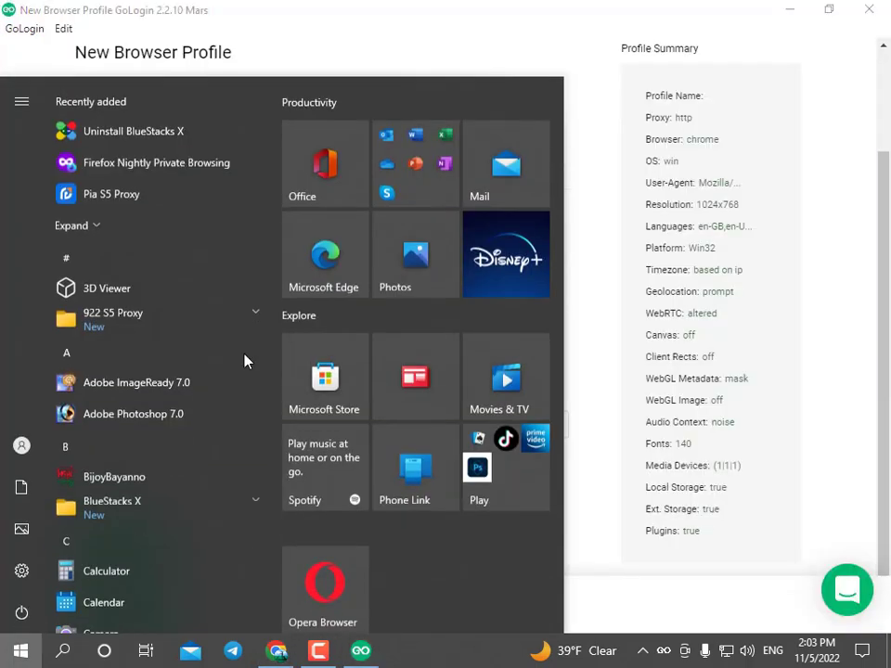
{"action": "key", "text": "Escape"}
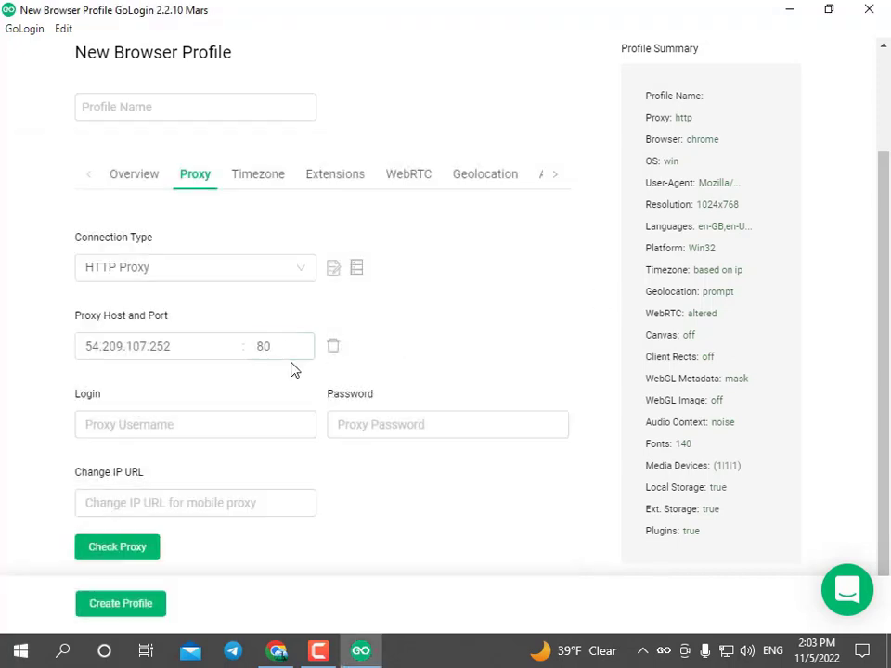
{"action": "type", "text": "9989"}
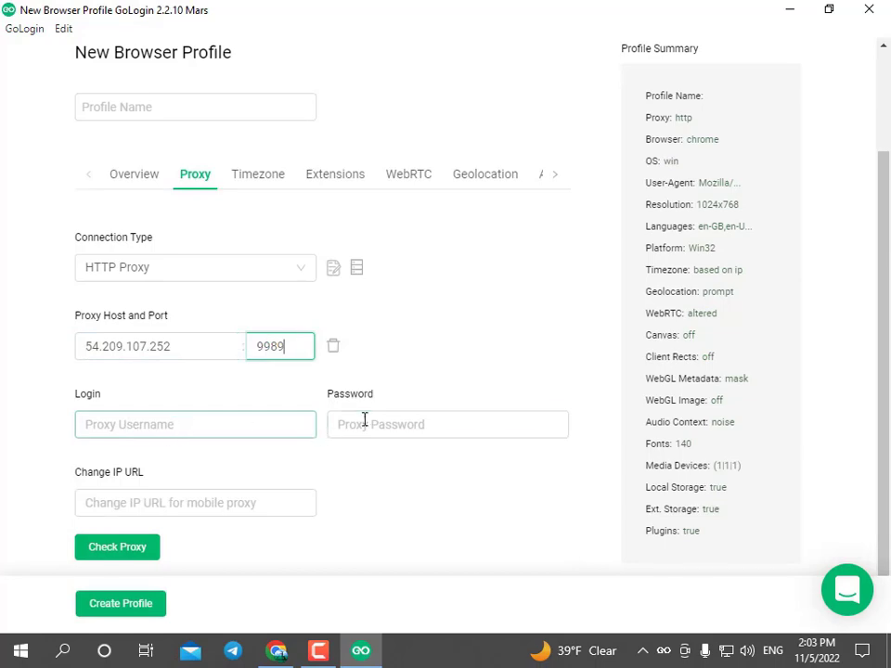
Step: Copy the HydraProxy username and password into the profile's Login and Password fields
{"action": "key", "text": "alt+Tab"}
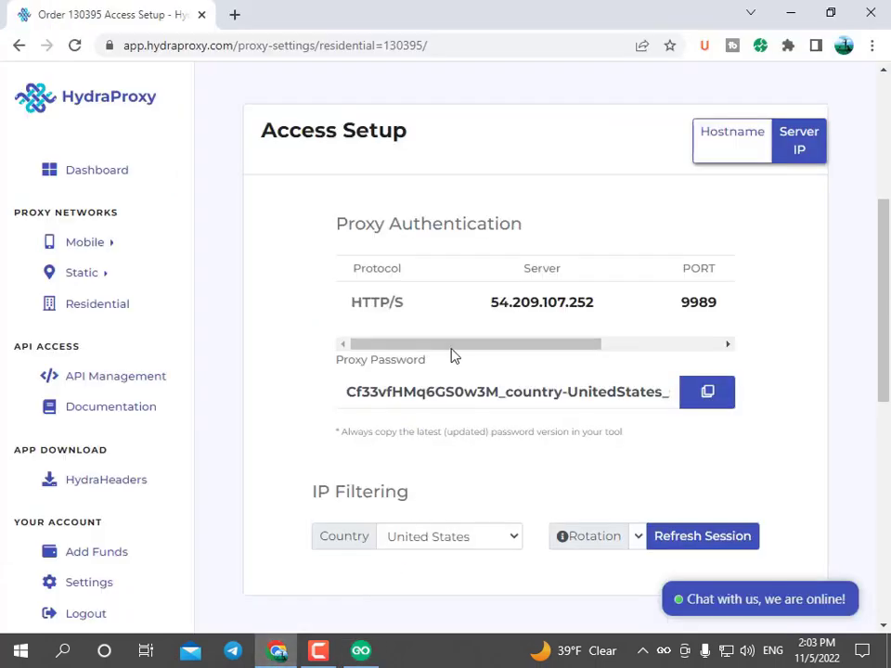
{"action": "left_click_drag", "start_coordinate": [450, 345], "coordinate": [578, 347]}
{"action": "left_click", "coordinate": [616, 322]}
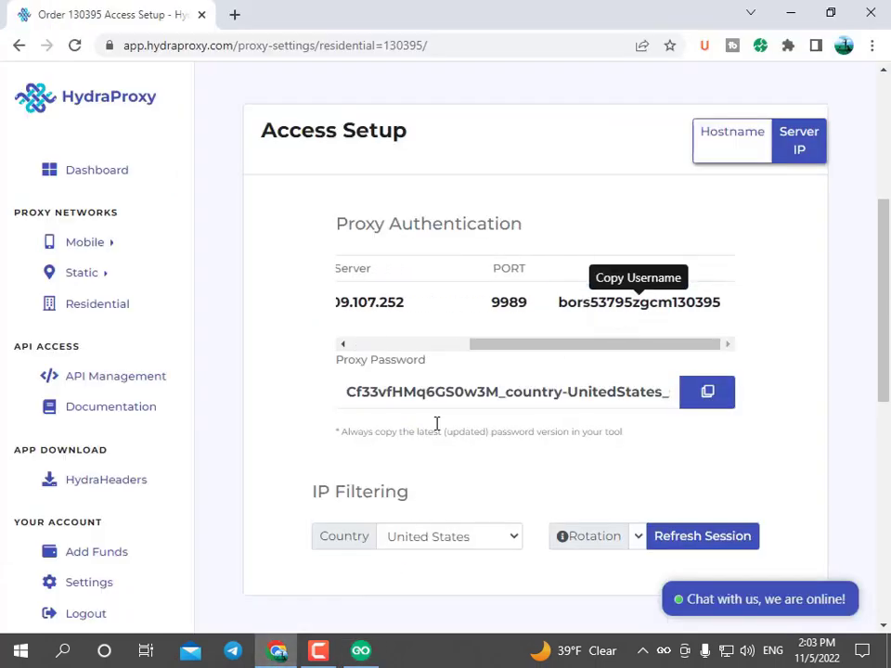
{"action": "left_click", "coordinate": [358, 652]}
{"action": "left_click", "coordinate": [159, 424]}
{"action": "key", "text": "ctrl+v"}
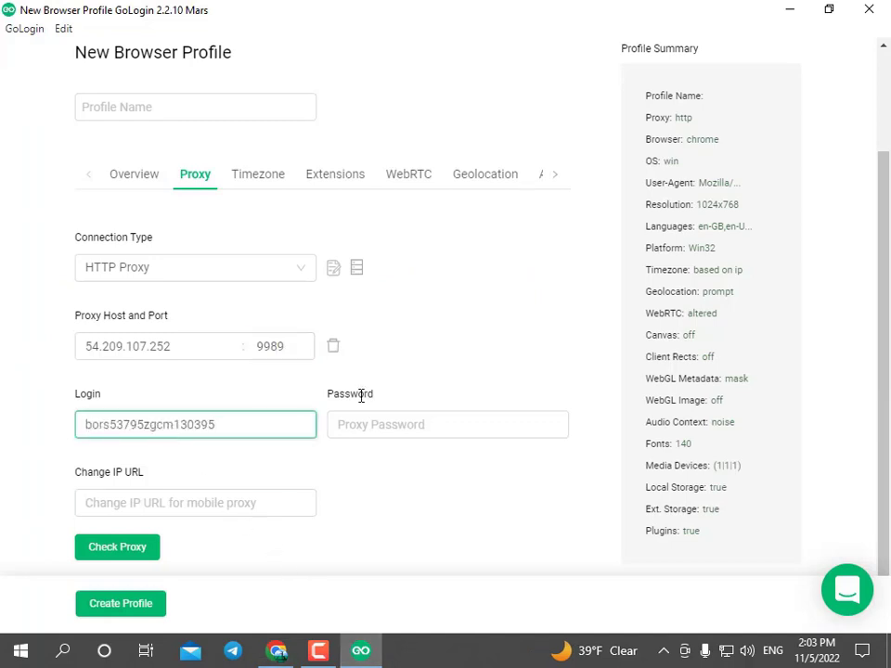
{"action": "key", "text": "alt+Tab"}
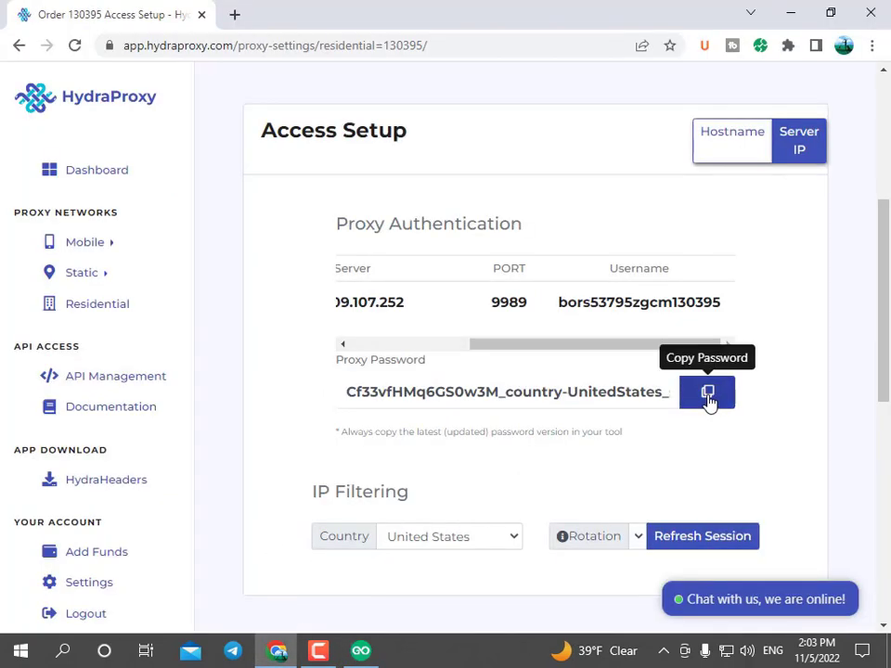
{"action": "left_click", "coordinate": [705, 397]}
{"action": "key", "text": "alt+Tab"}
{"action": "left_click", "coordinate": [414, 423]}
{"action": "key", "text": "ctrl+v"}
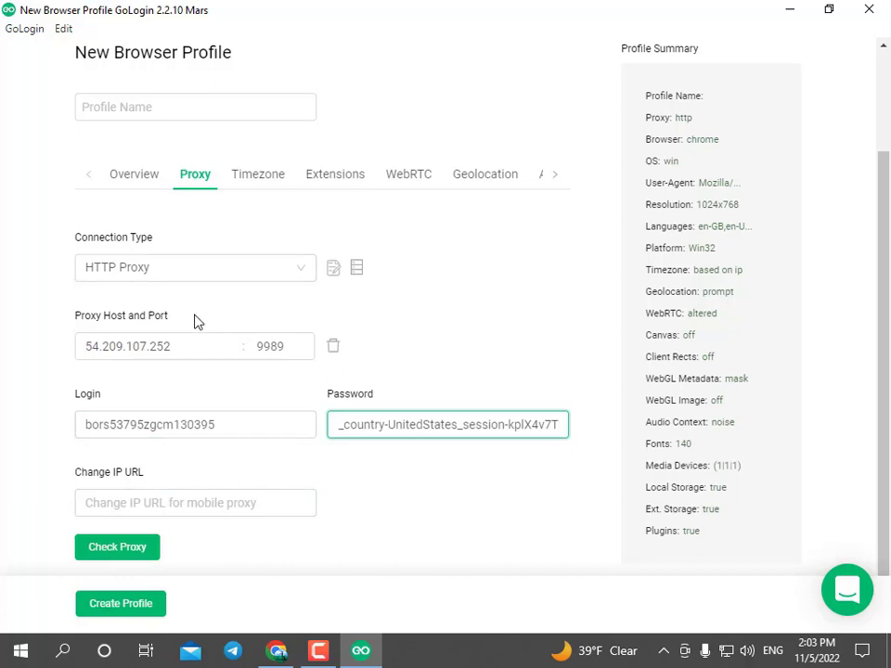
Step: Check the proxy, save the royal-river profile, launch it and enter whoer.net
{"action": "left_click", "coordinate": [102, 551]}
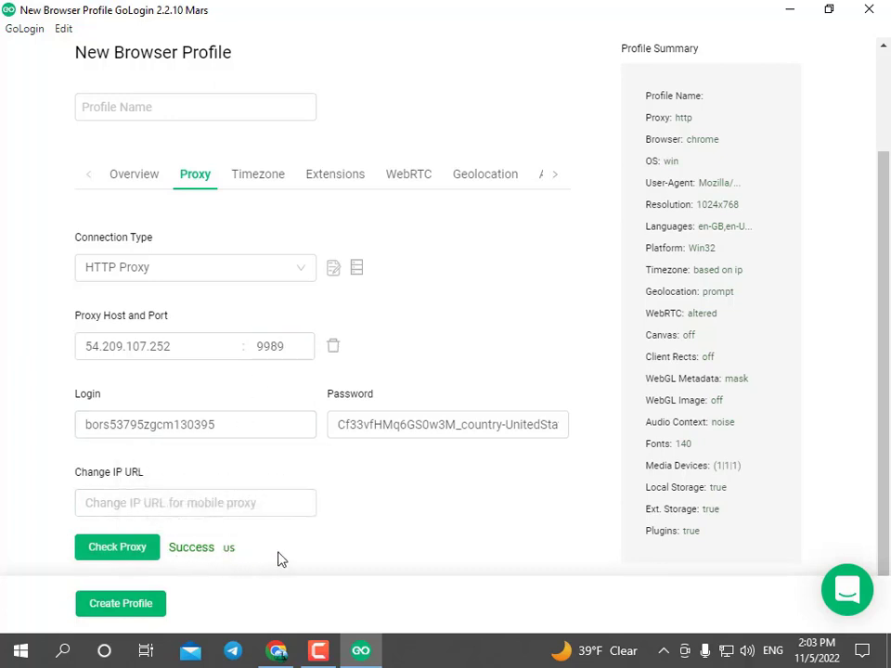
{"action": "left_click", "coordinate": [132, 609]}
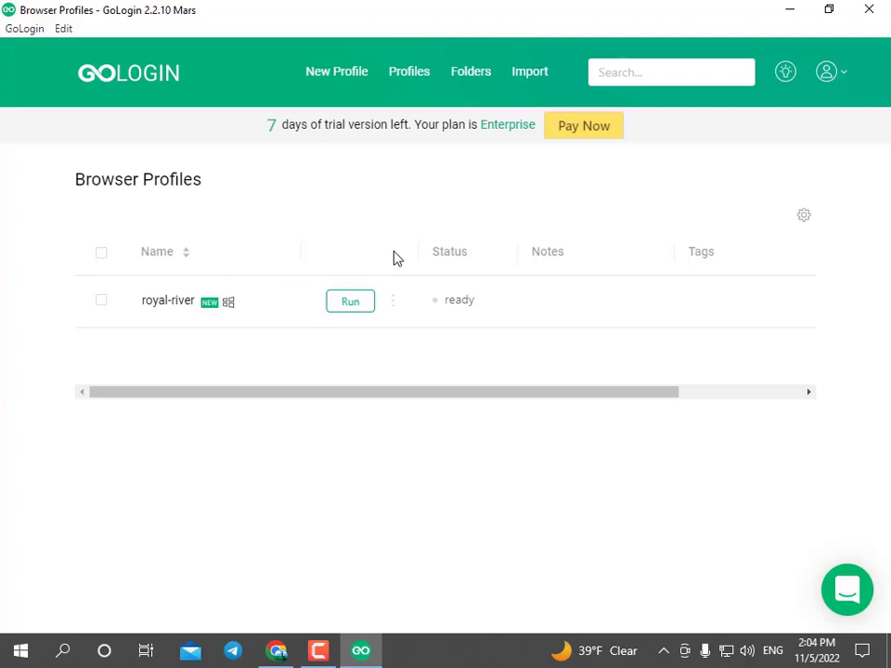
{"action": "left_click", "coordinate": [347, 303]}
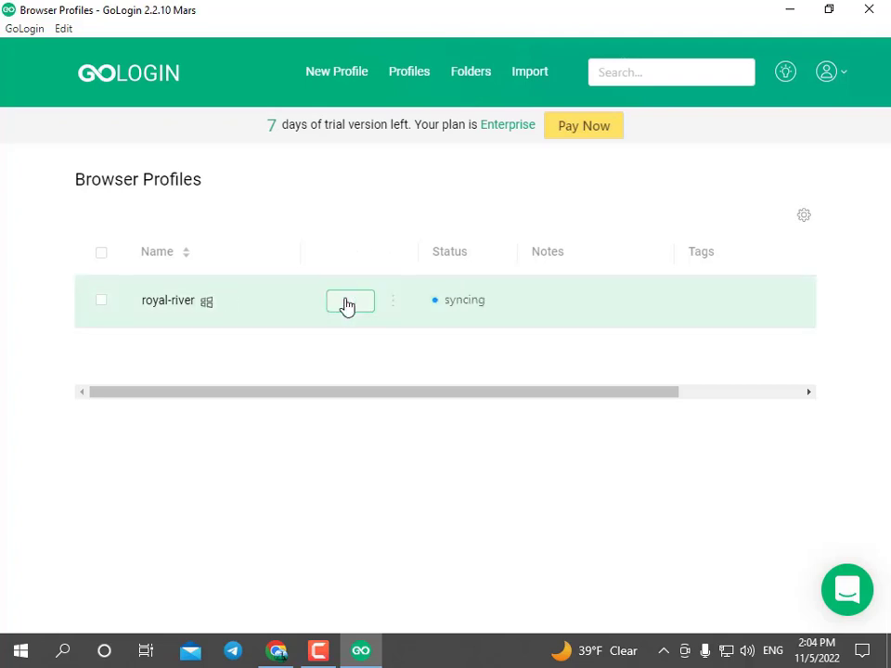
{"action": "type", "text": "whoer.net"}
Step: Load whoer.net and scroll through its IP, ISP, DNS and disguise results
{"action": "key", "text": "Return"}
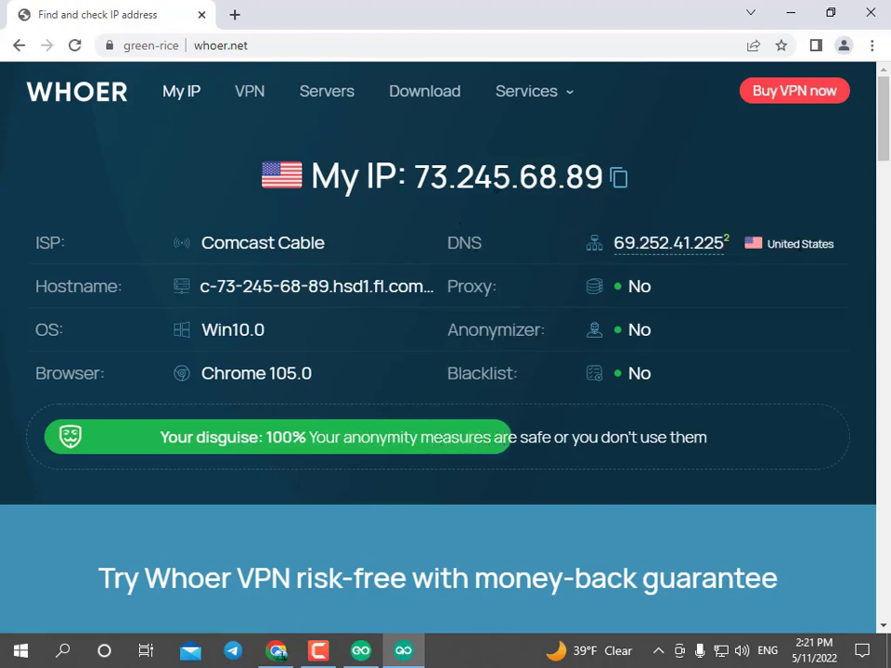
{"action": "scroll", "coordinate": [691, 313], "scroll_direction": "down", "scroll_amount": 2}
{"action": "scroll", "coordinate": [552, 304], "scroll_direction": "up", "scroll_amount": 2}
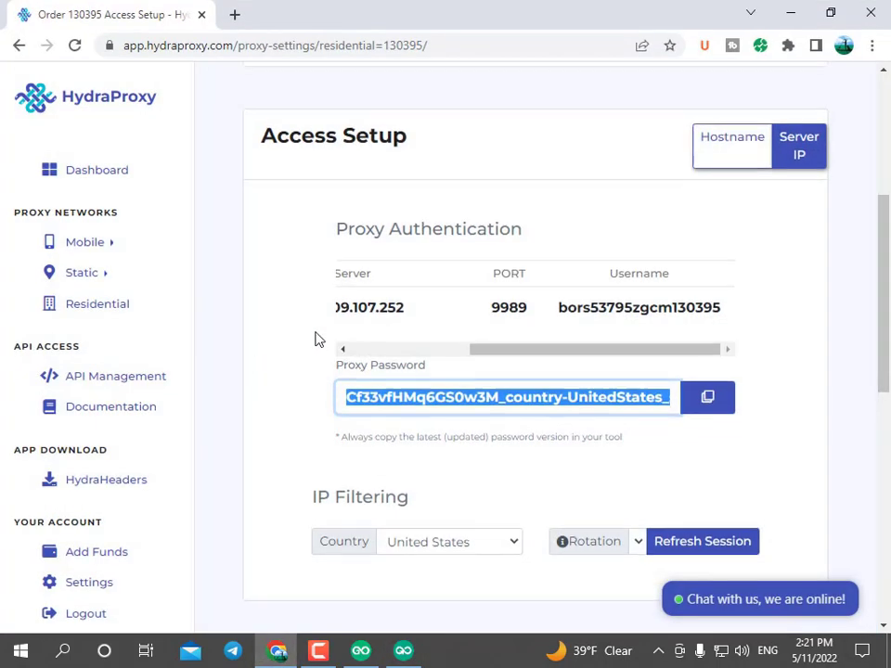
Step: Return to the Dashboard showing orders 130395 and 128161 and the $6.00 balance
{"action": "scroll", "coordinate": [320, 338], "scroll_direction": "up", "scroll_amount": 5}
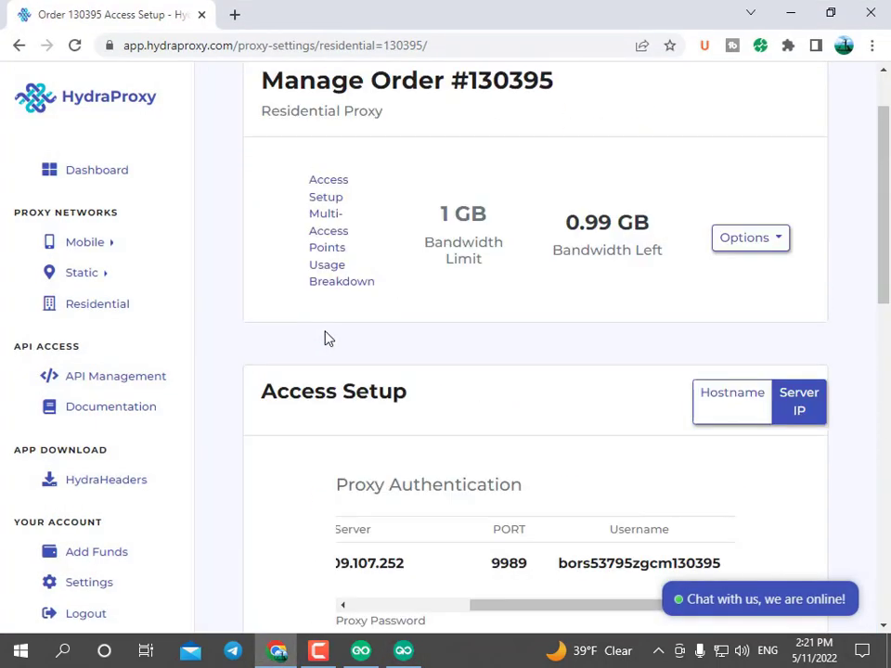
{"action": "scroll", "coordinate": [324, 338], "scroll_direction": "down", "scroll_amount": 5}
{"action": "scroll", "coordinate": [353, 463], "scroll_direction": "up", "scroll_amount": 3}
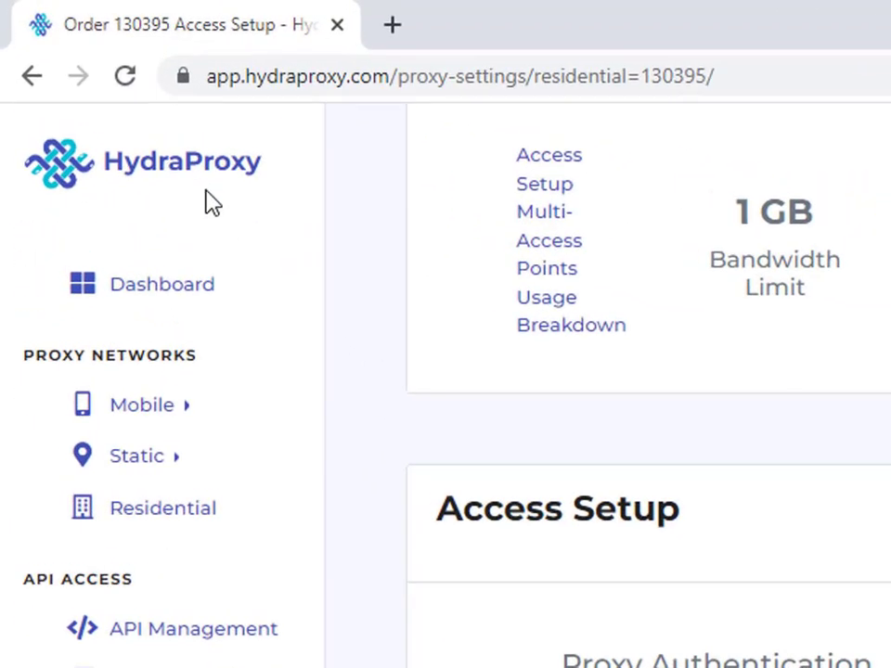
{"action": "left_click", "coordinate": [115, 105]}
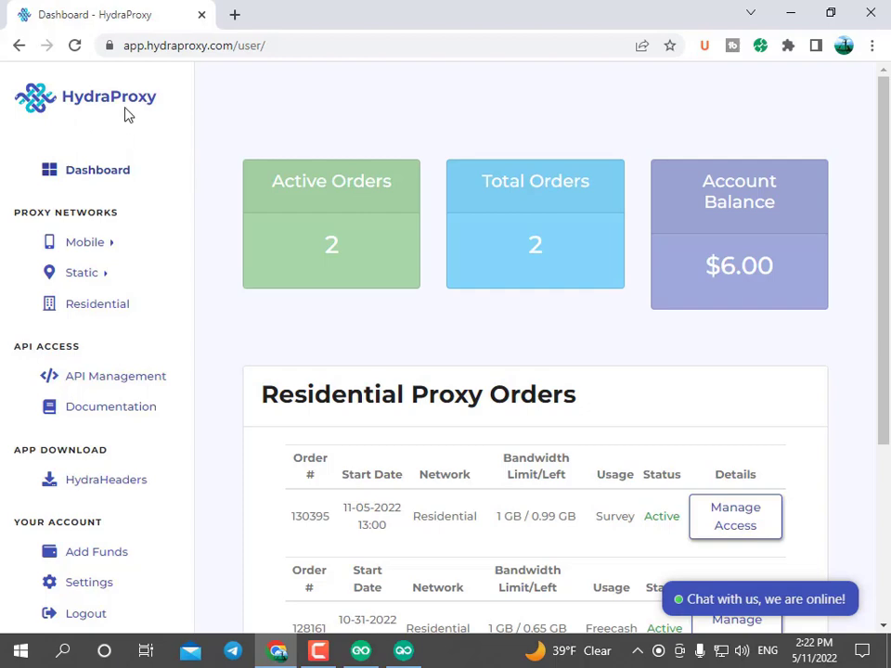
{"action": "scroll", "coordinate": [210, 179], "scroll_direction": "down", "scroll_amount": 2}
{"action": "scroll", "coordinate": [210, 180], "scroll_direction": "down", "scroll_amount": 1}
{"action": "scroll", "coordinate": [214, 186], "scroll_direction": "up", "scroll_amount": 3}
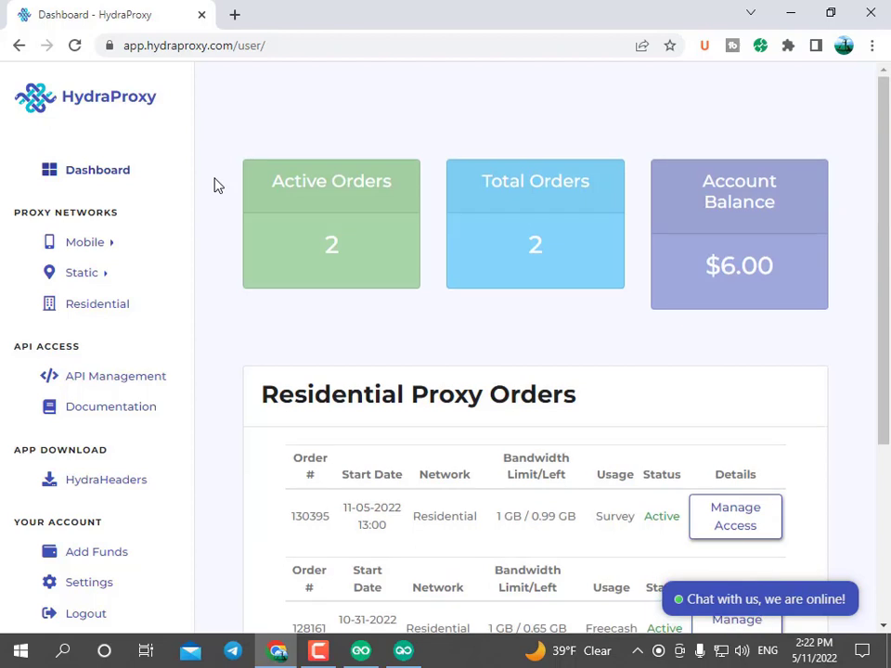